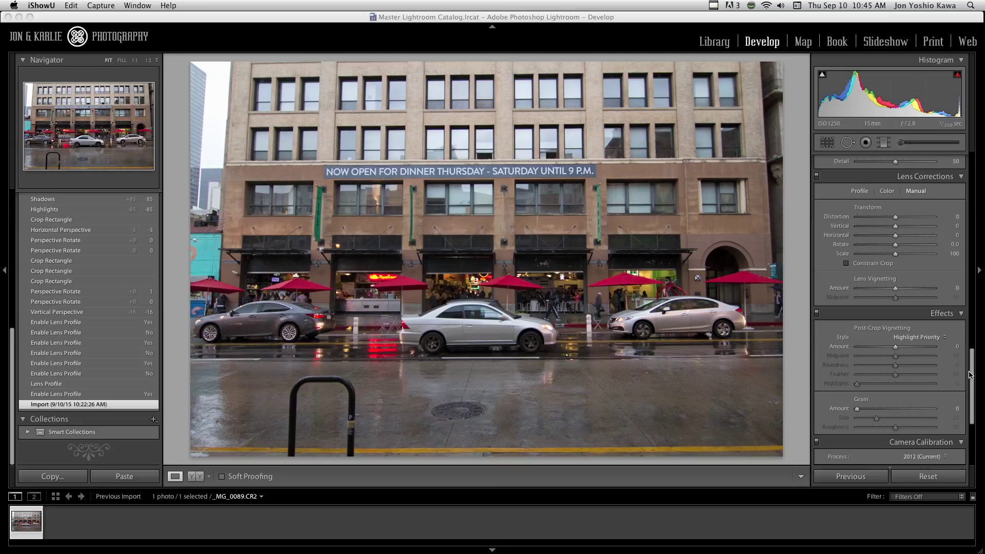
# Enable lens profile corrections using the Tokina lens profile.
pyautogui.moveTo(974, 378); pyautogui.dragTo(971, 348)
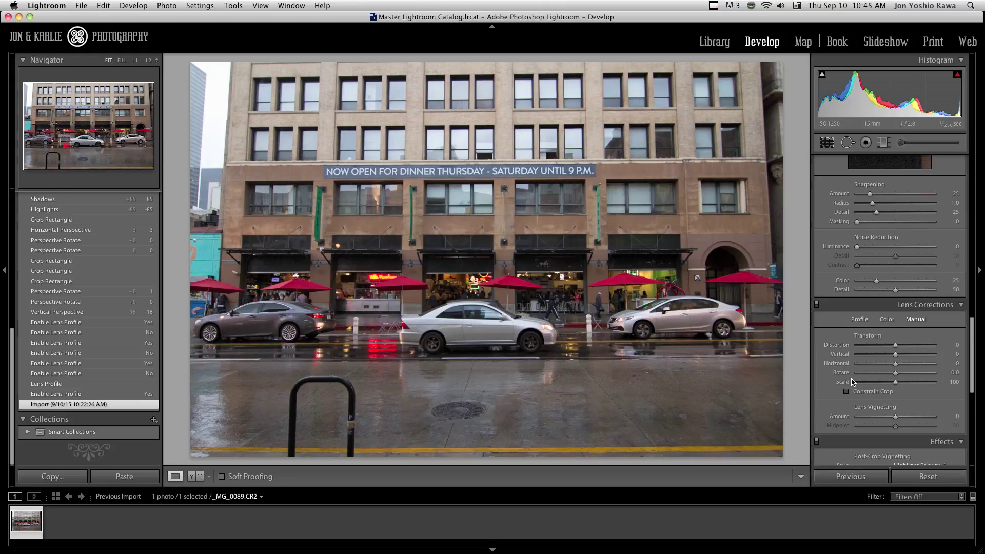
pyautogui.click(859, 320)
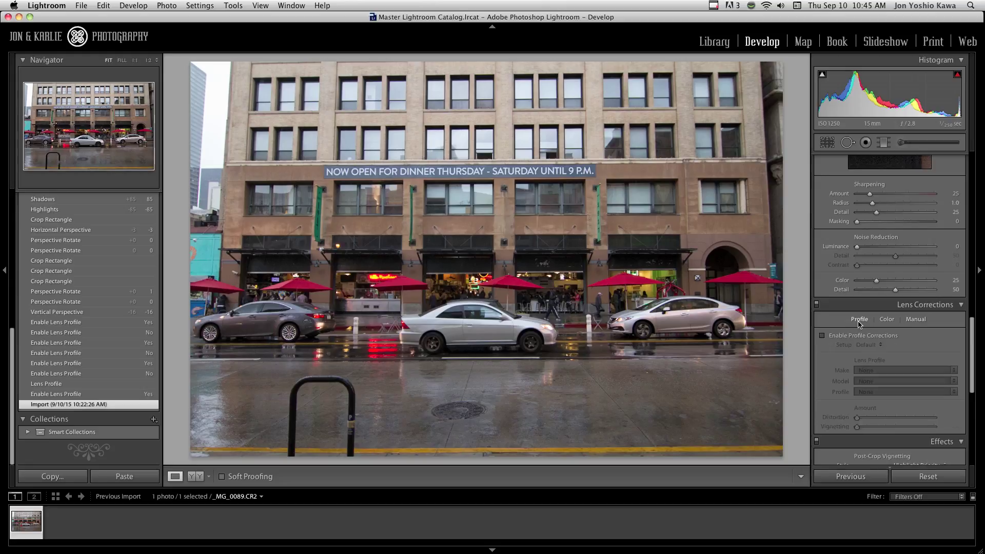
pyautogui.click(822, 336)
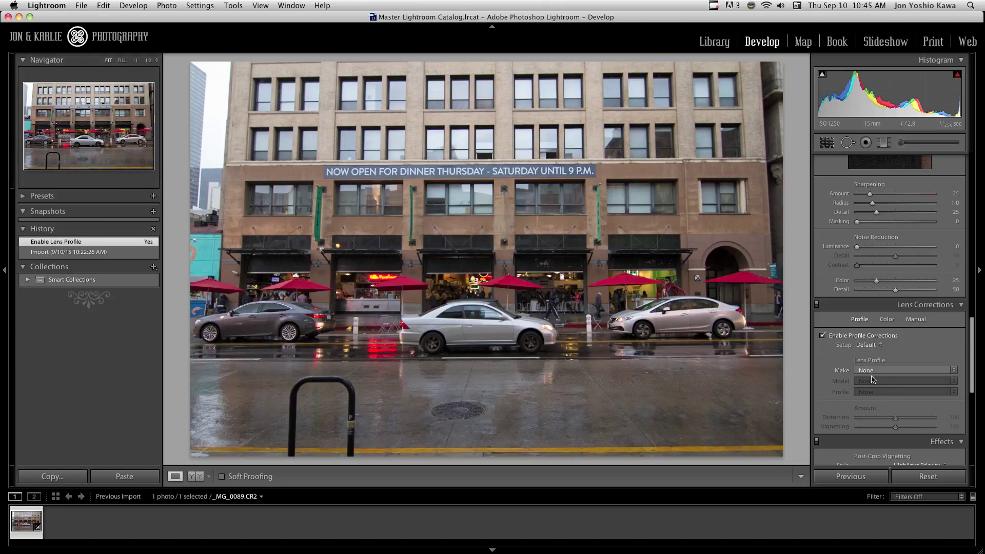
pyautogui.click(915, 371)
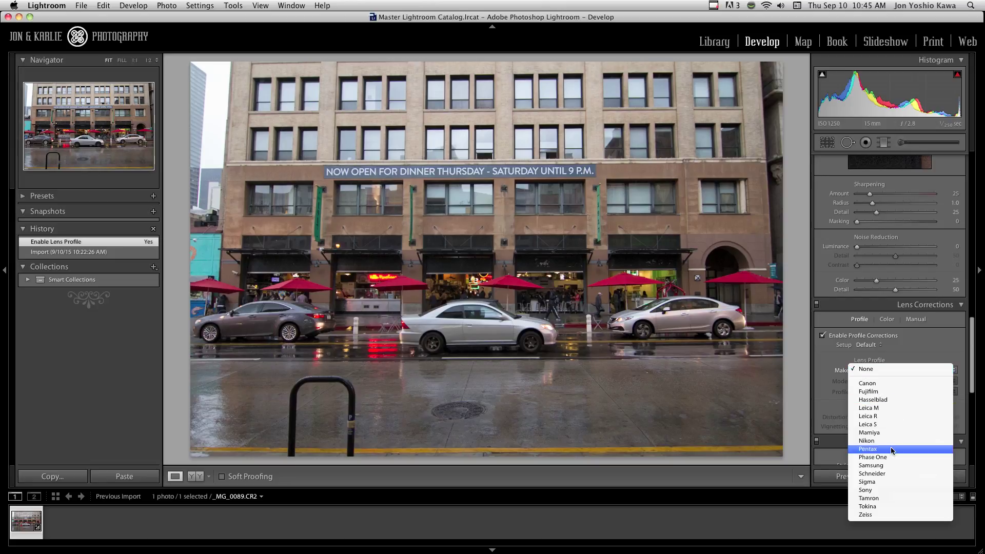
pyautogui.click(867, 507)
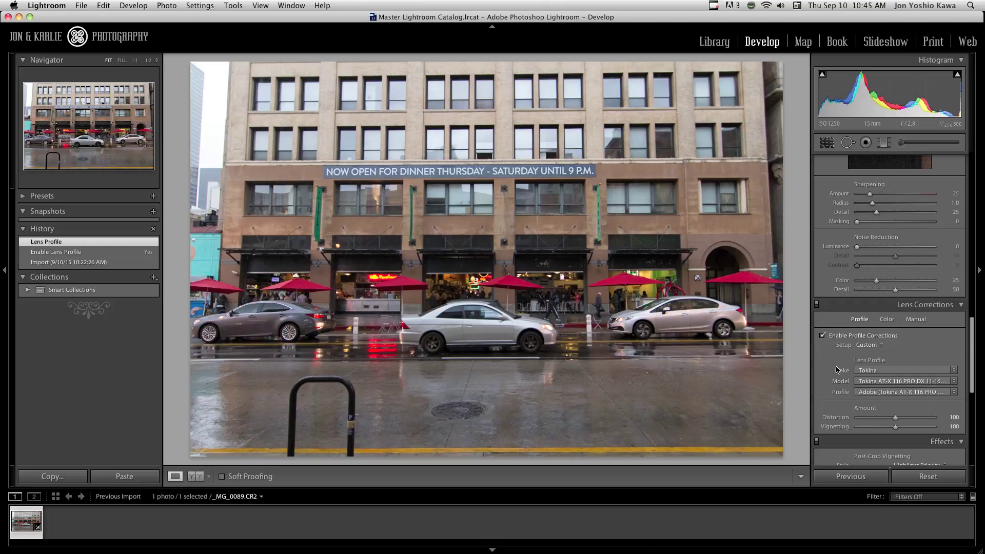
# Toggle profile corrections off and on to compare, leaving them enabled.
pyautogui.click(822, 336)
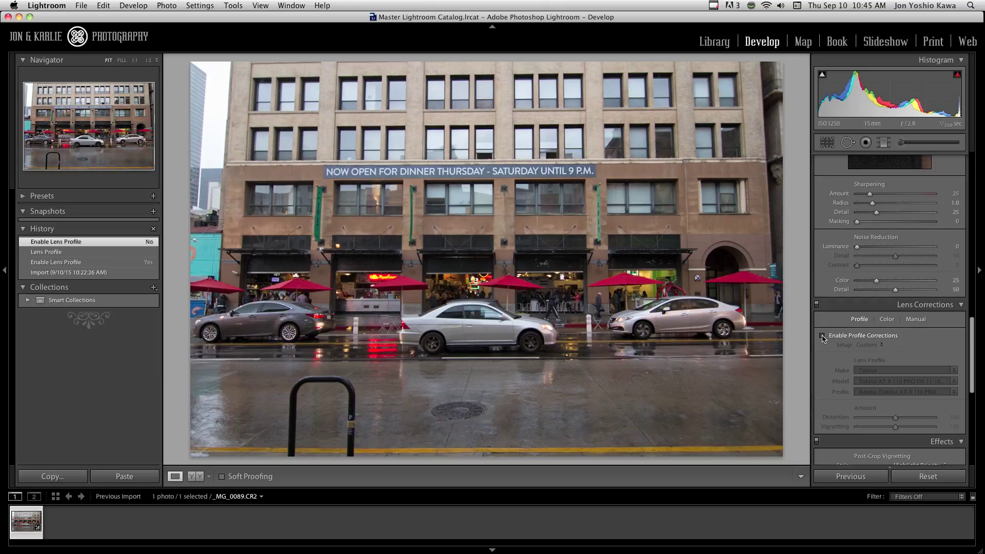
pyautogui.click(822, 337)
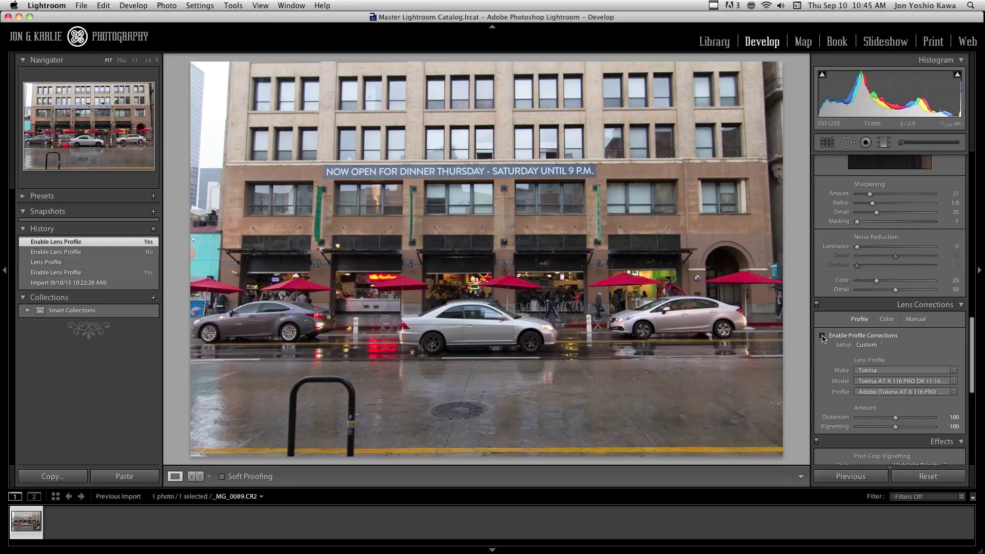
pyautogui.click(822, 336)
pyautogui.click(822, 336)
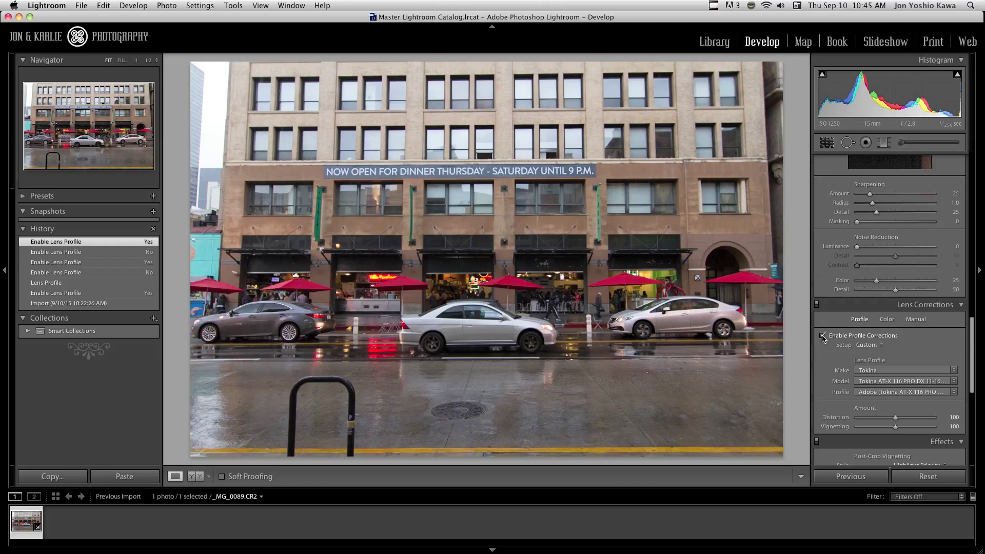
pyautogui.click(924, 322)
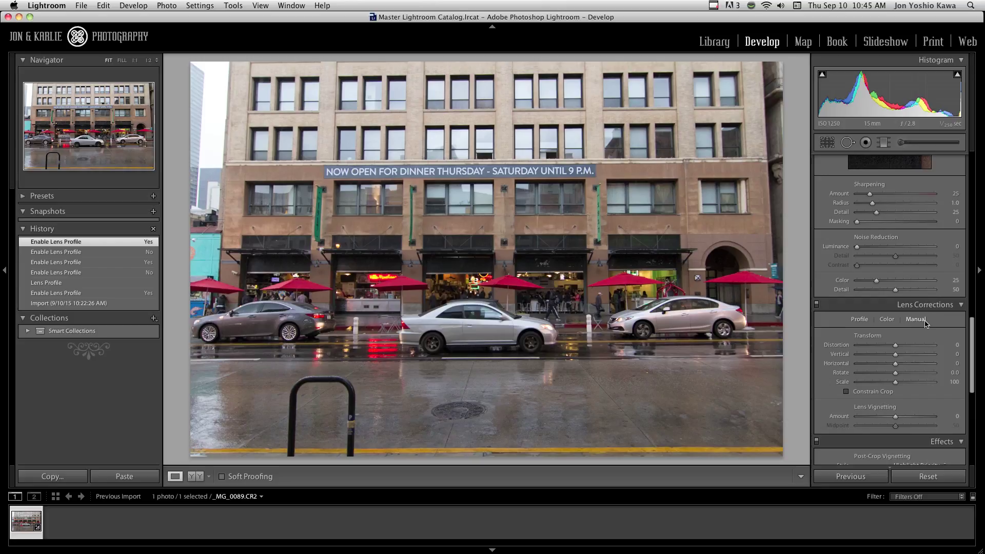
# Set the Transform Vertical perspective to -16 so the building's verticals stand straight.
pyautogui.click(874, 373)
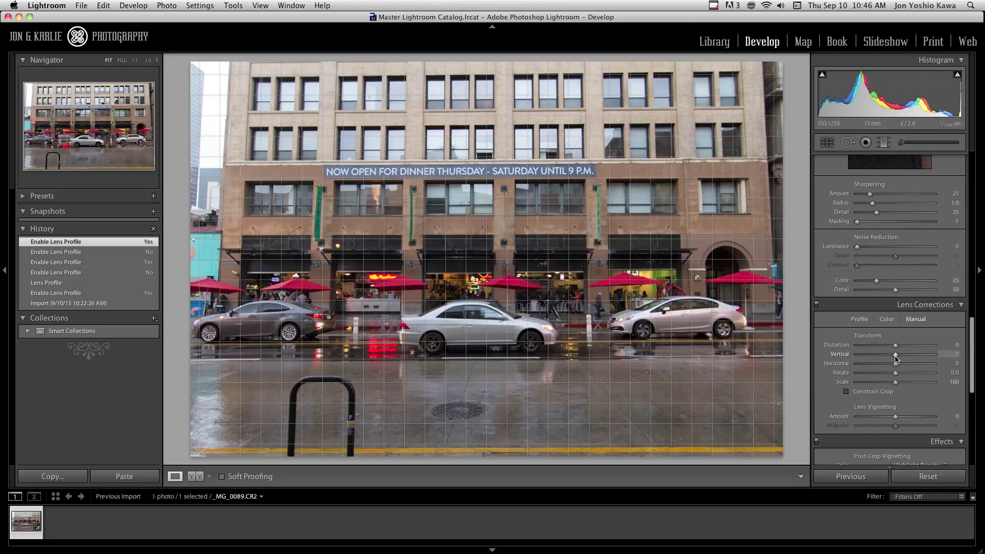
pyautogui.moveTo(895, 358); pyautogui.dragTo(890, 360)
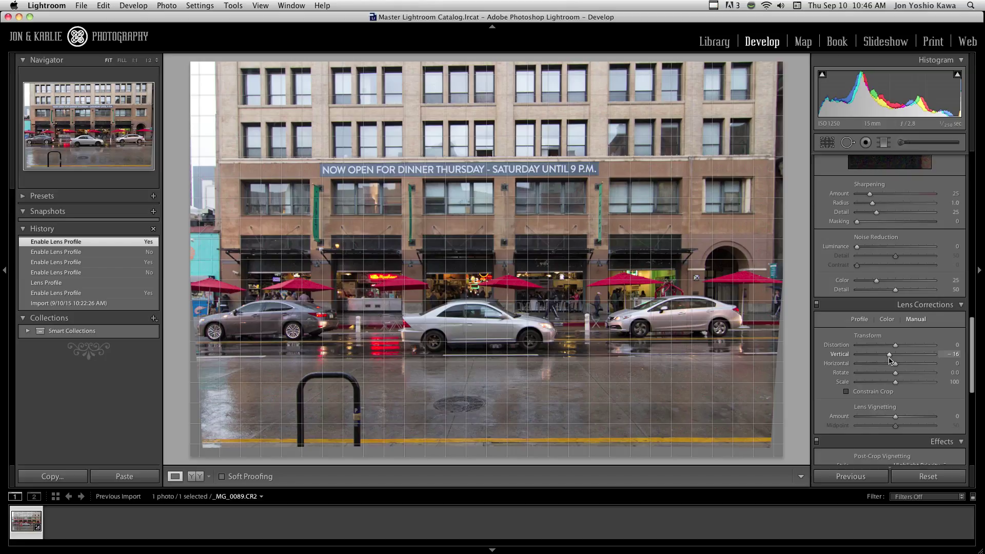
pyautogui.moveTo(890, 360); pyautogui.dragTo(889, 360)
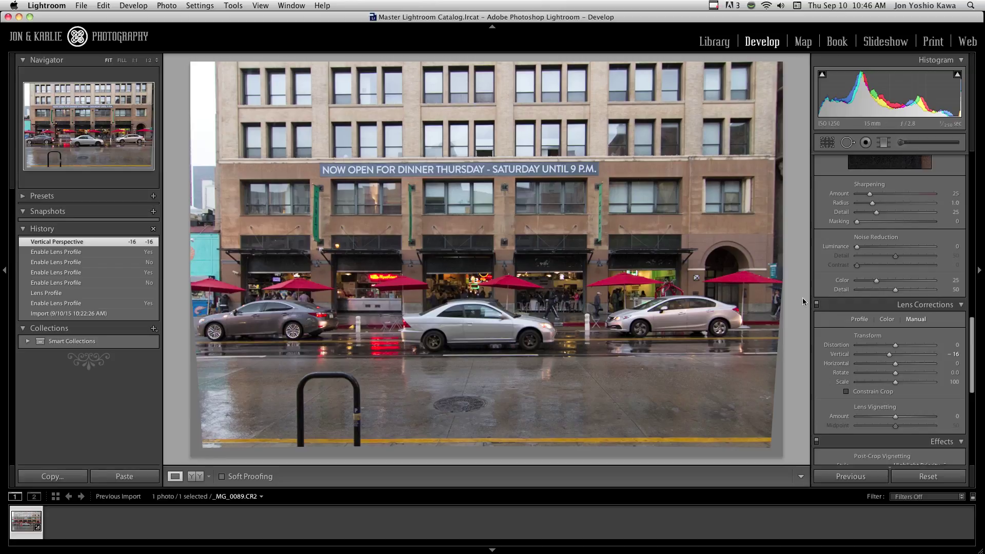
# Set the Transform Horizontal perspective to -3 to square the storefront facade.
pyautogui.click(893, 379)
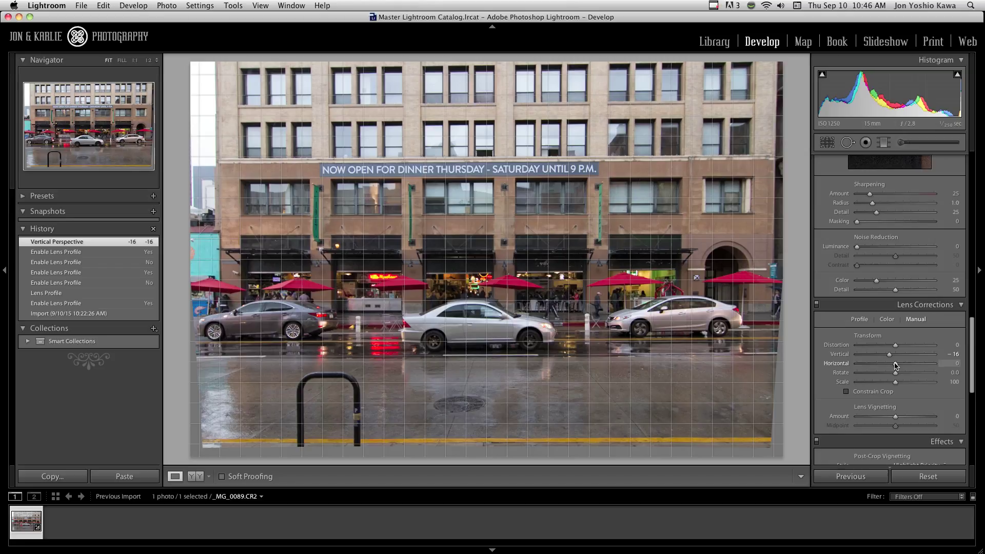
pyautogui.moveTo(895, 364); pyautogui.dragTo(894, 366)
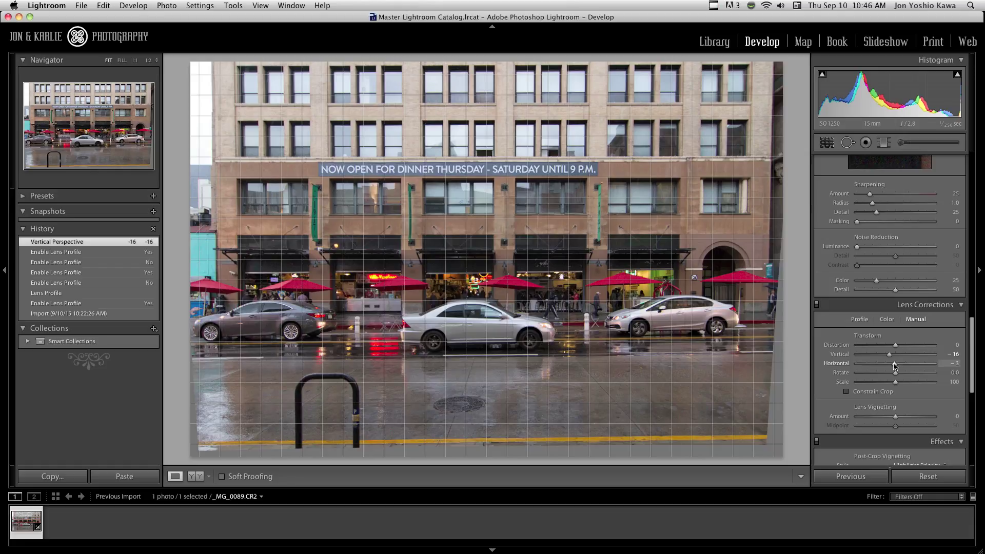
pyautogui.moveTo(894, 365); pyautogui.dragTo(894, 365)
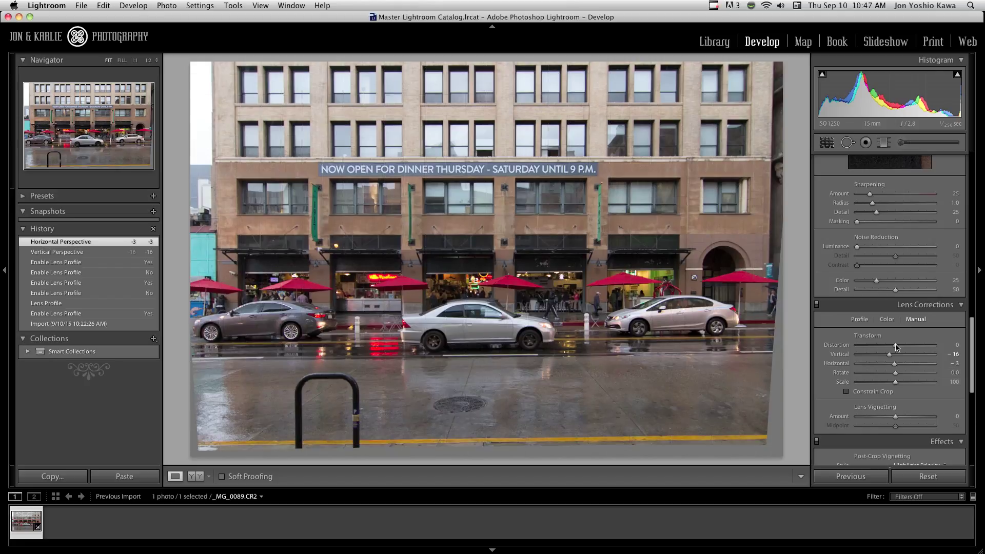
pyautogui.moveTo(883, 383); pyautogui.dragTo(883, 384)
# Set Transform Rotate to +0.4 to level the storefront and street.
pyautogui.click(894, 374)
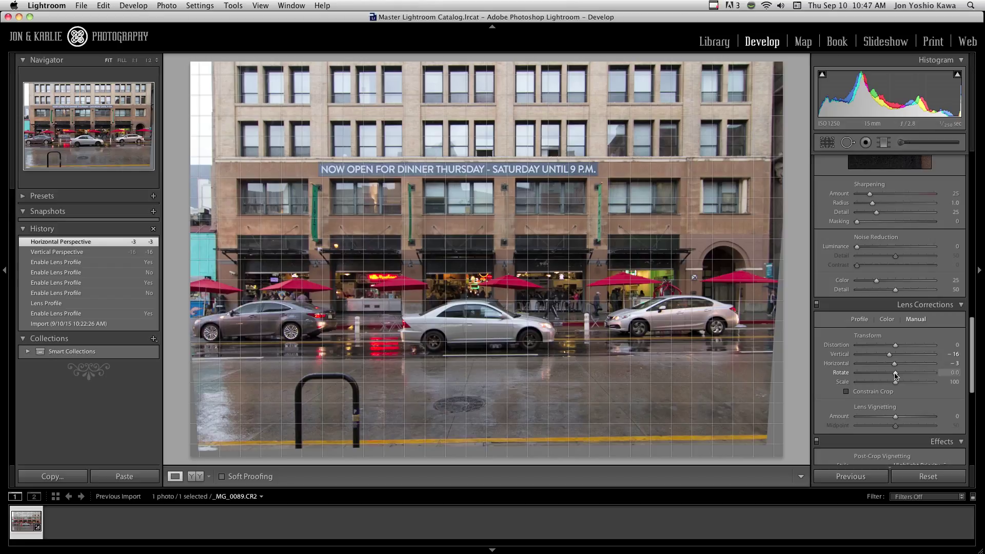
pyautogui.moveTo(895, 375); pyautogui.dragTo(893, 376)
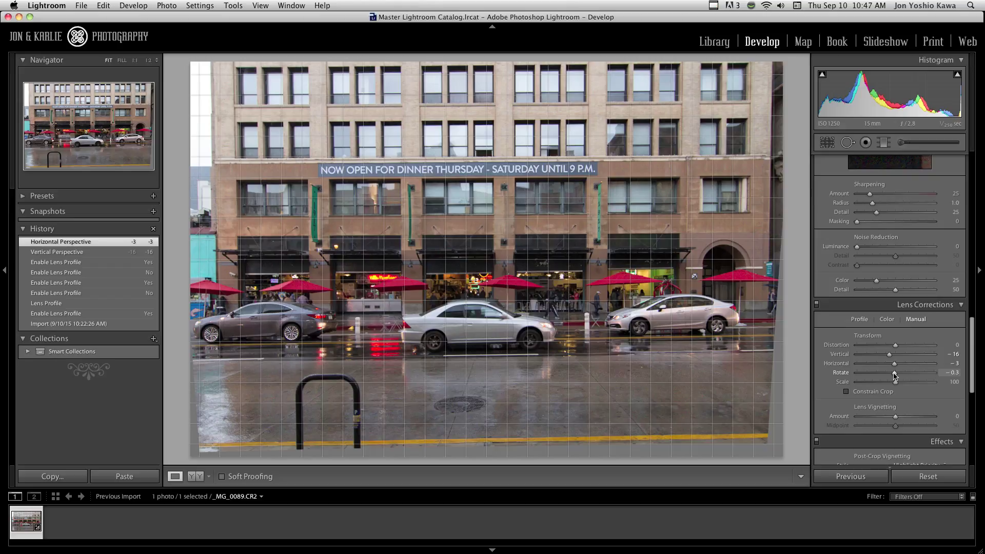
pyautogui.moveTo(894, 376); pyautogui.dragTo(896, 375)
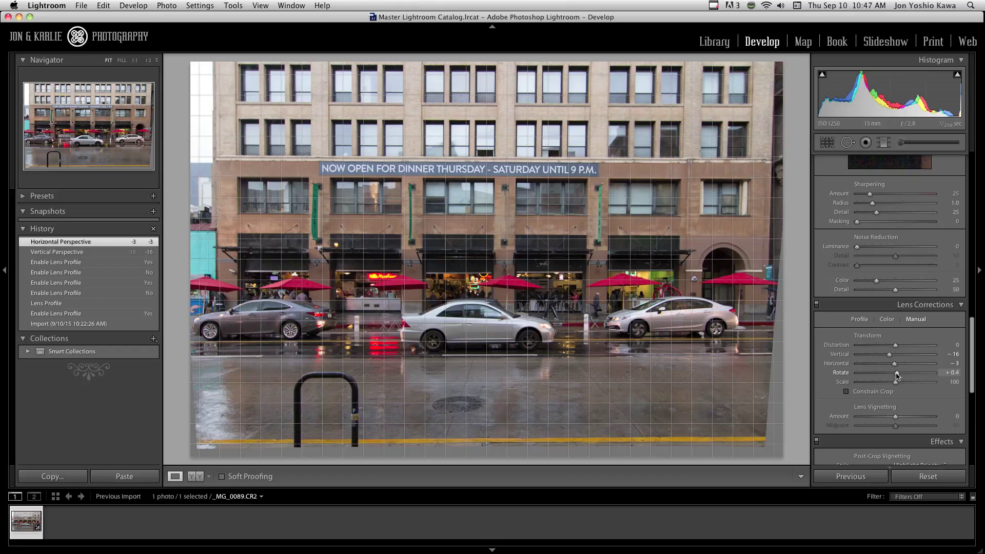
pyautogui.moveTo(896, 375); pyautogui.dragTo(896, 374)
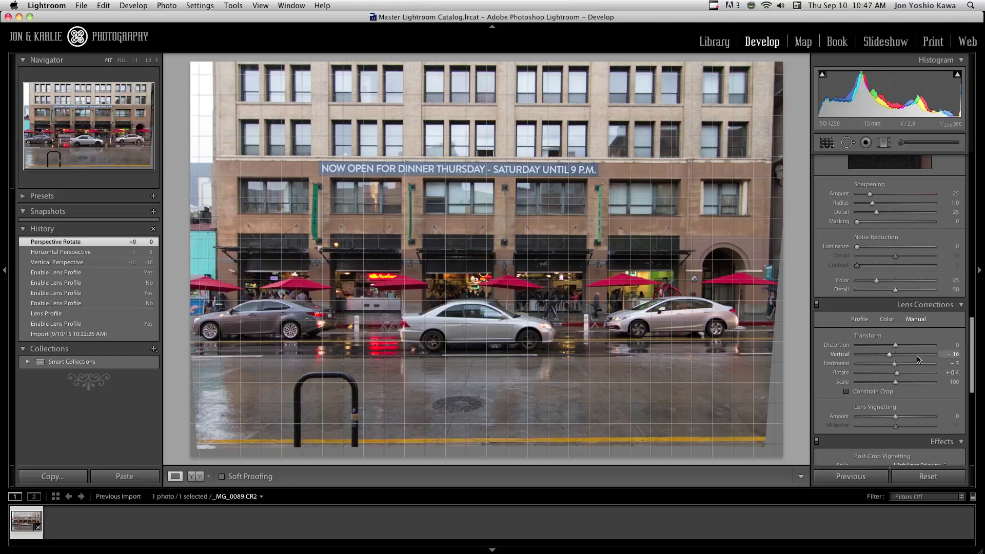
pyautogui.moveTo(973, 356); pyautogui.dragTo(973, 190)
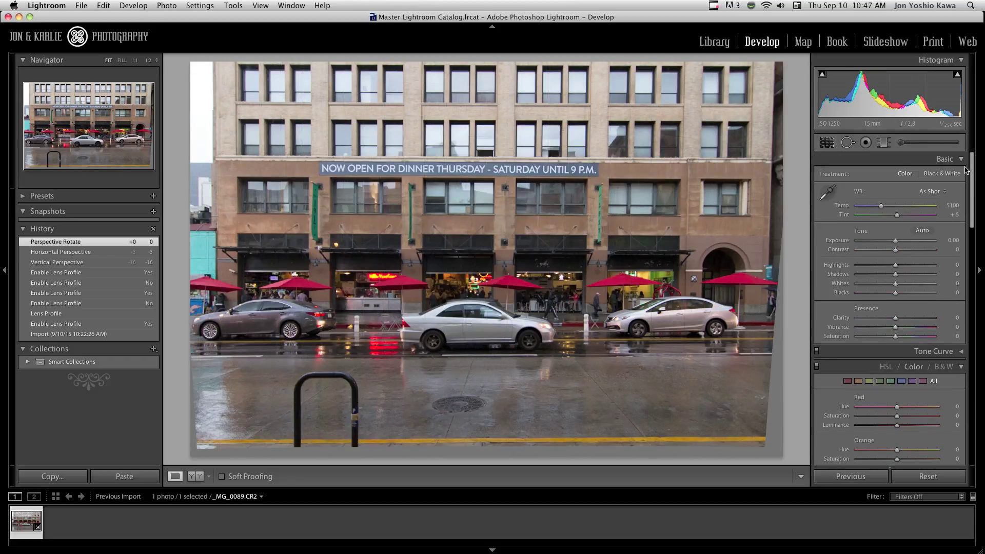
# Crop in from both top corners and shift the photo down, trimming the blank transform edges.
pyautogui.click(827, 143)
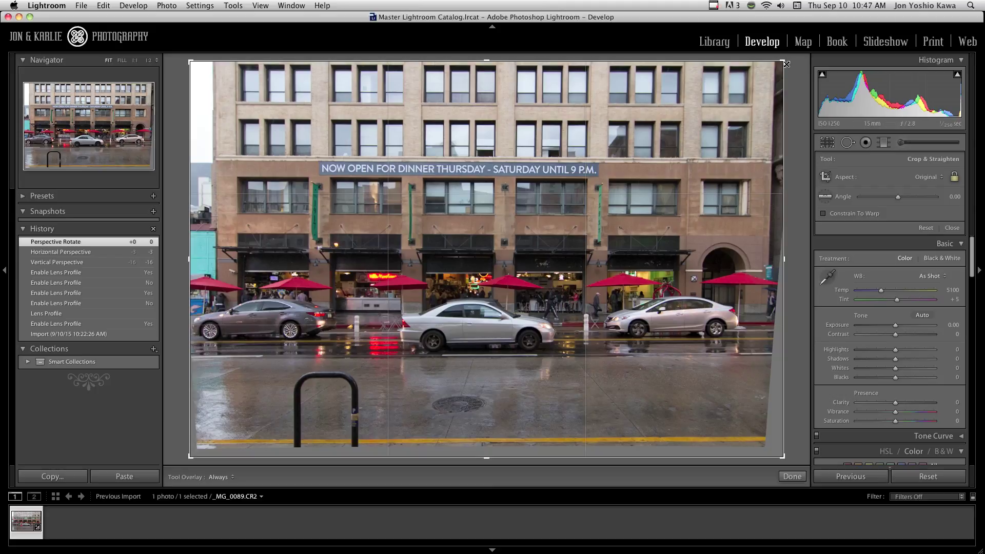
pyautogui.moveTo(784, 62); pyautogui.dragTo(778, 68)
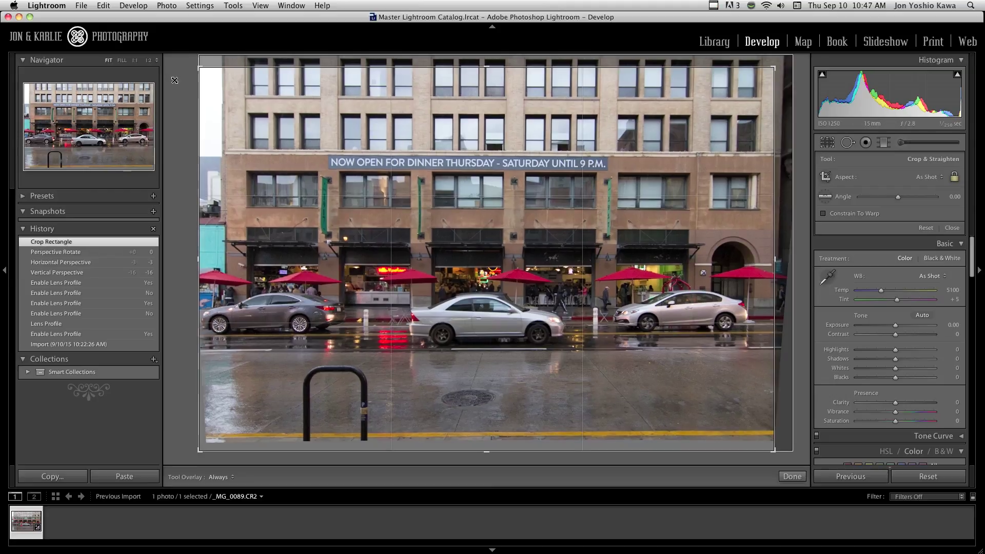
pyautogui.moveTo(200, 68); pyautogui.dragTo(214, 77)
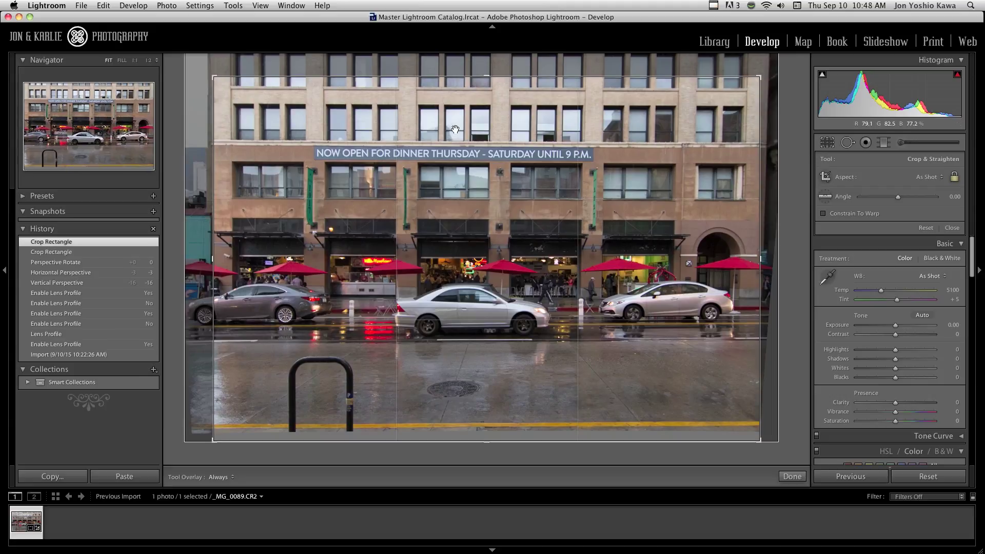
pyautogui.moveTo(455, 129); pyautogui.dragTo(455, 154)
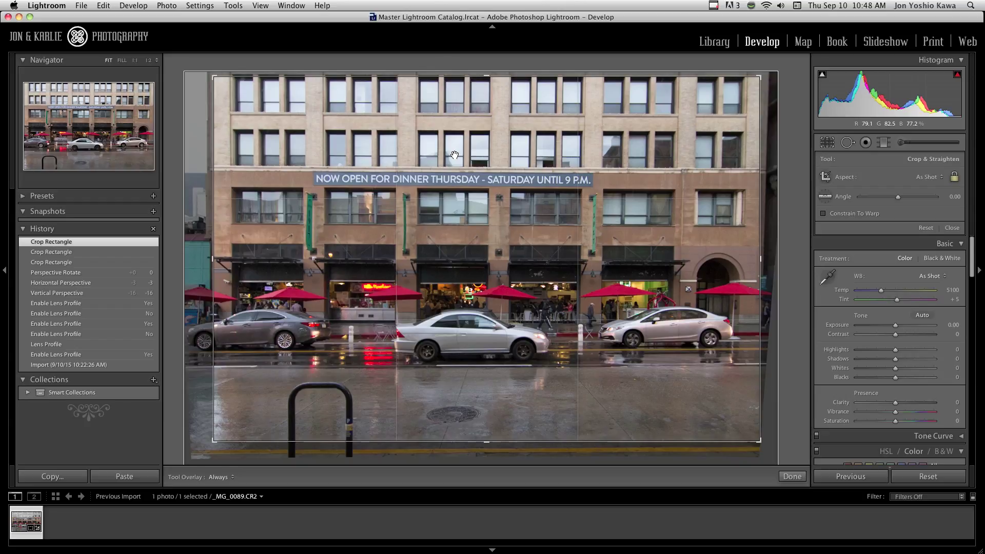
pyautogui.press('Return')
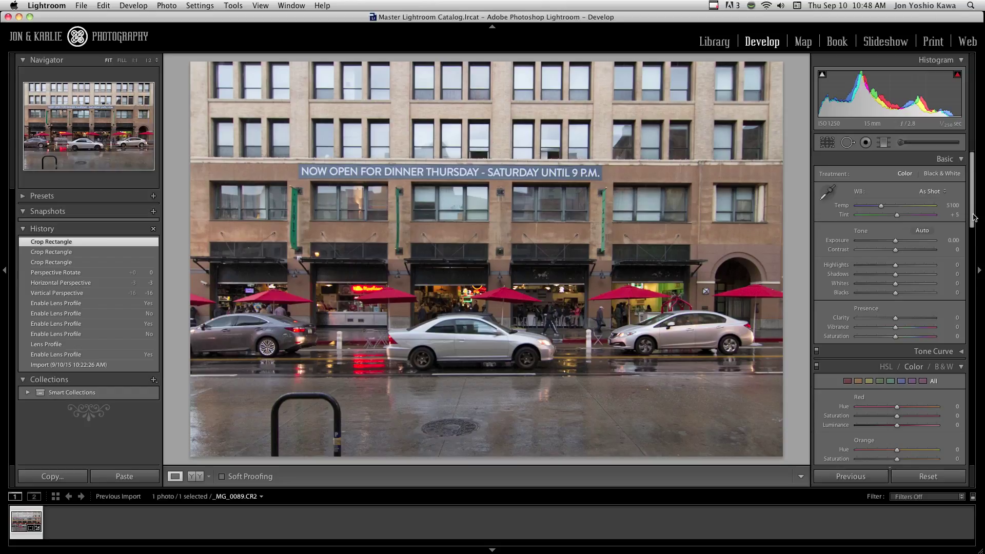
# Set Highlights -84, Shadows +85, Whites +21 and Blacks -48, checking clipping with Option.
pyautogui.moveTo(972, 219); pyautogui.dragTo(968, 171)
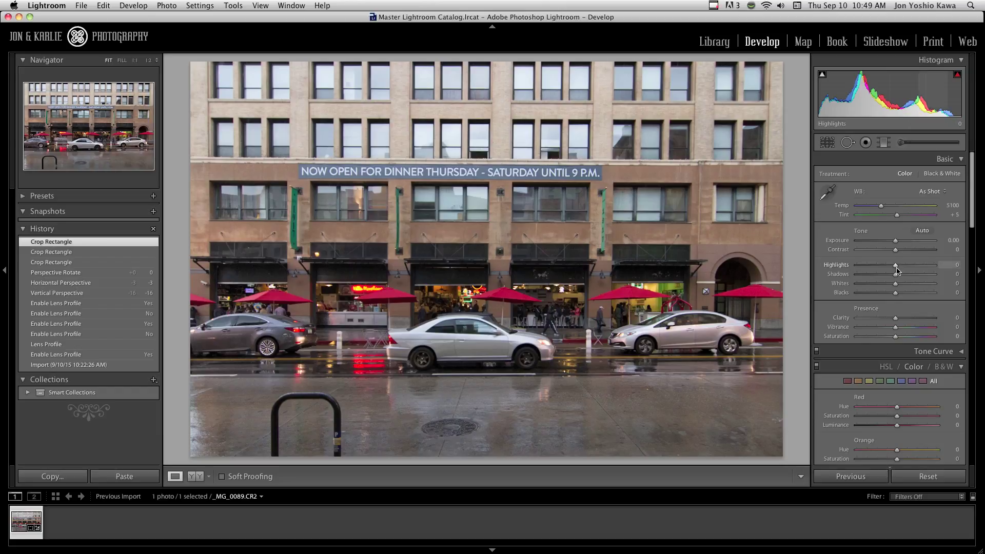
pyautogui.moveTo(896, 266); pyautogui.dragTo(865, 269)
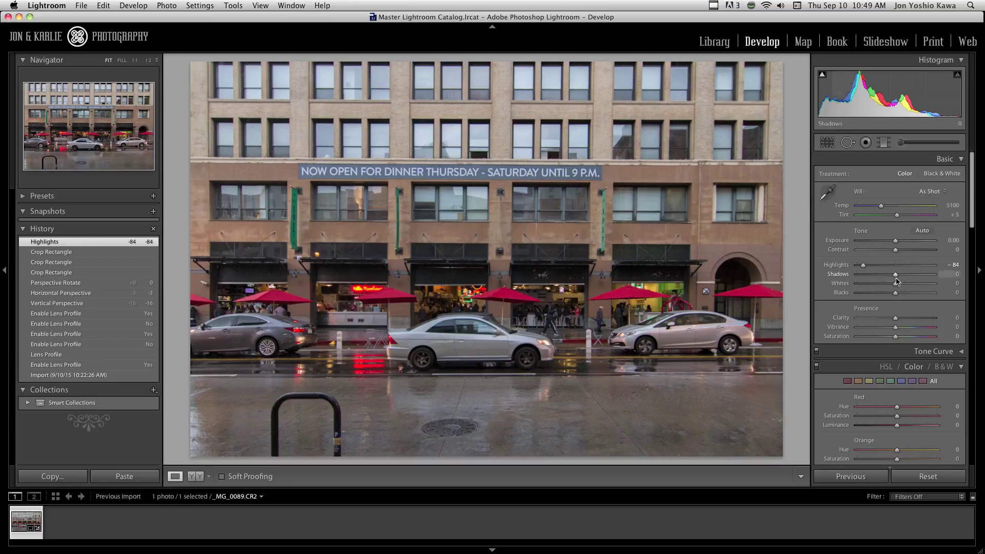
pyautogui.moveTo(895, 277); pyautogui.dragTo(928, 276)
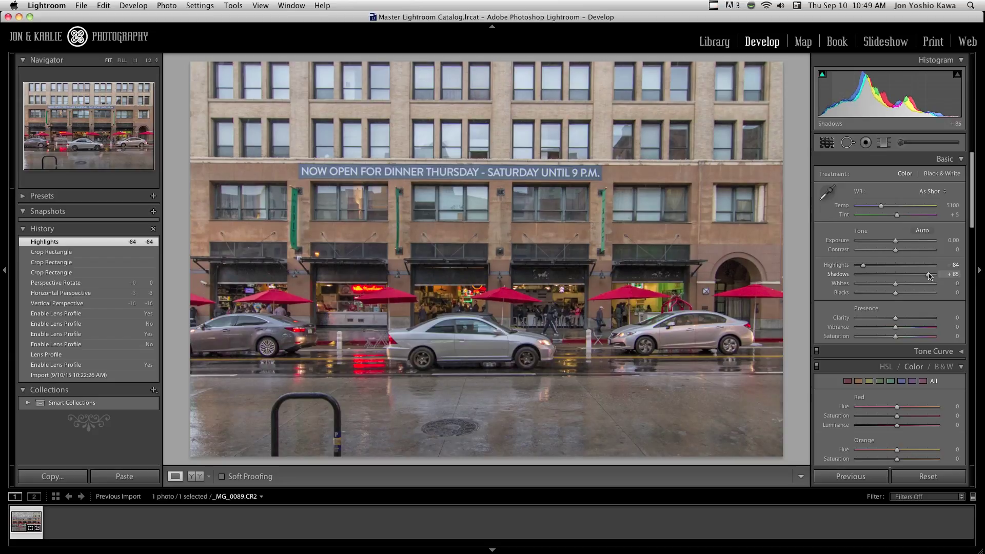
pyautogui.moveTo(929, 275); pyautogui.dragTo(929, 276)
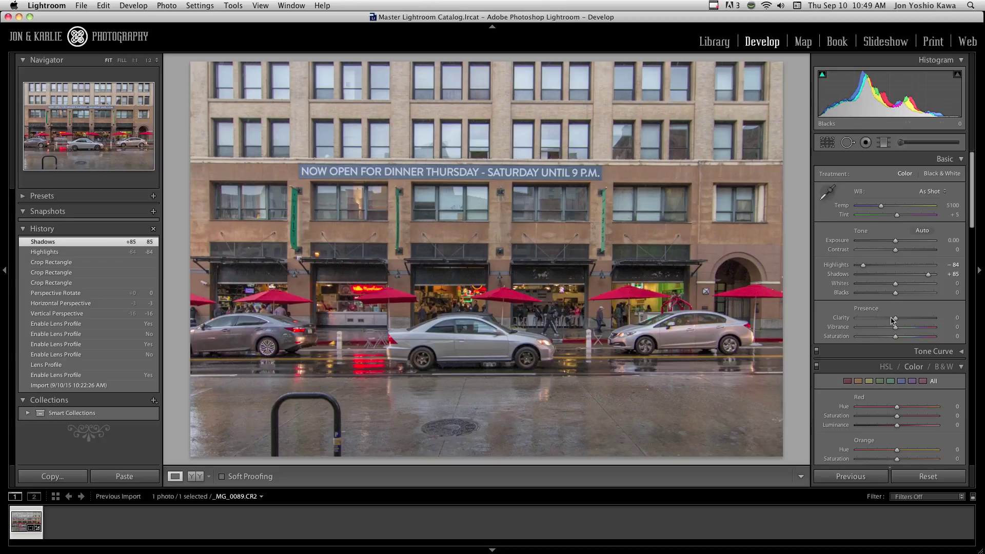
pyautogui.press('alt')
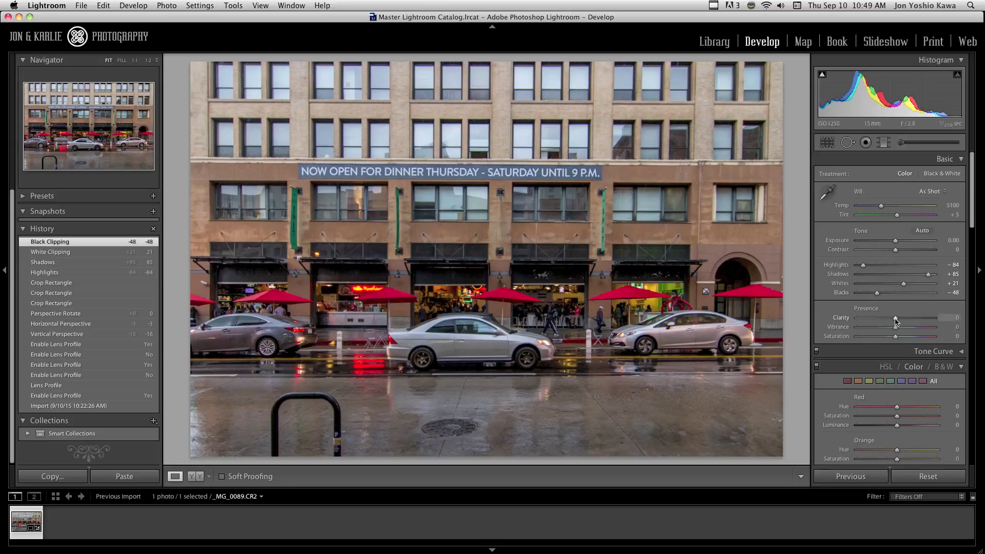
# Set Clarity +25, Vibrance +11 and HSL Orange Saturation -18.
pyautogui.moveTo(895, 321); pyautogui.dragTo(903, 320)
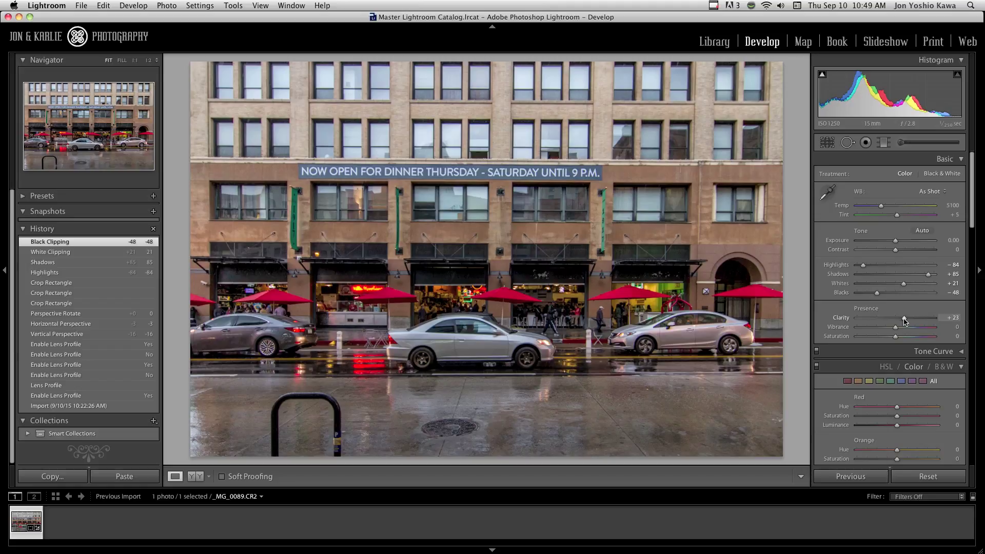
pyautogui.moveTo(904, 321); pyautogui.dragTo(898, 336)
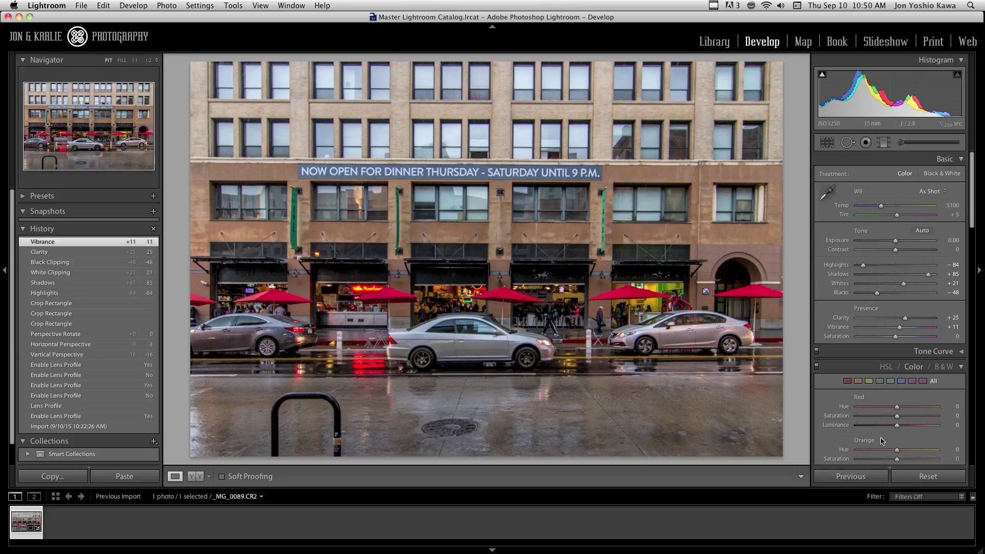
pyautogui.scroll(-2, 886, 447)
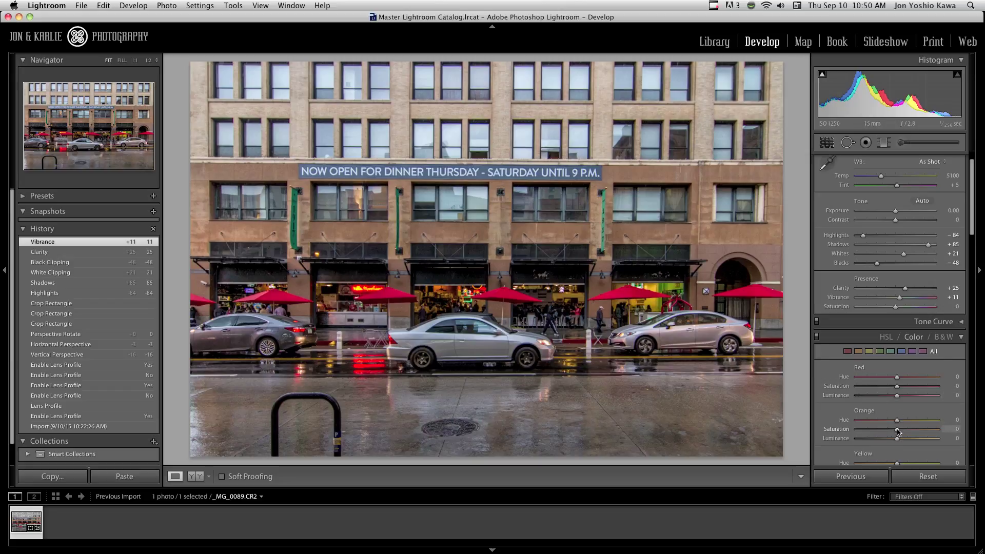
pyautogui.moveTo(897, 429); pyautogui.dragTo(888, 428)
pyautogui.moveTo(891, 431); pyautogui.dragTo(891, 432)
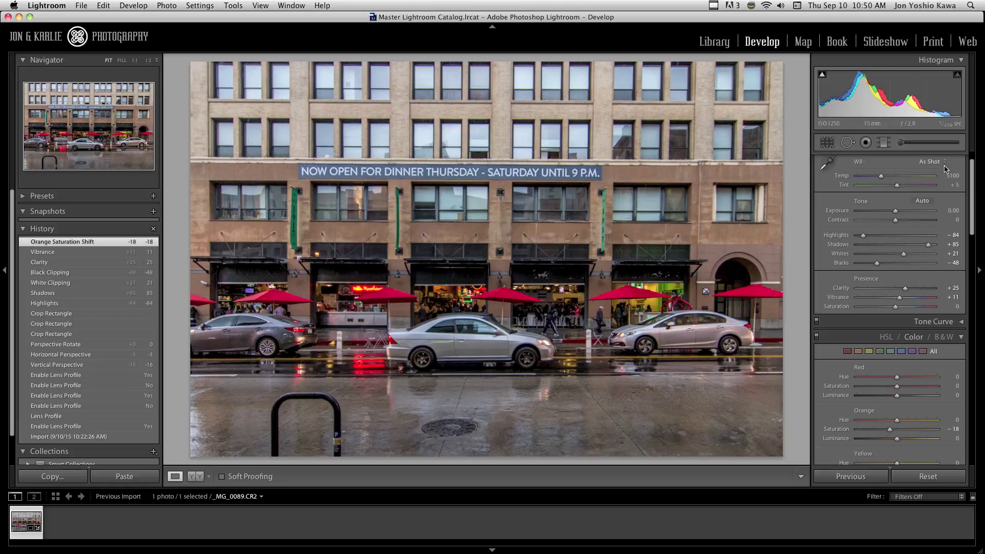
# Set Sharpening Amount to 70 and Luminance noise reduction to 32 in the Detail panel.
pyautogui.moveTo(974, 180); pyautogui.dragTo(971, 311)
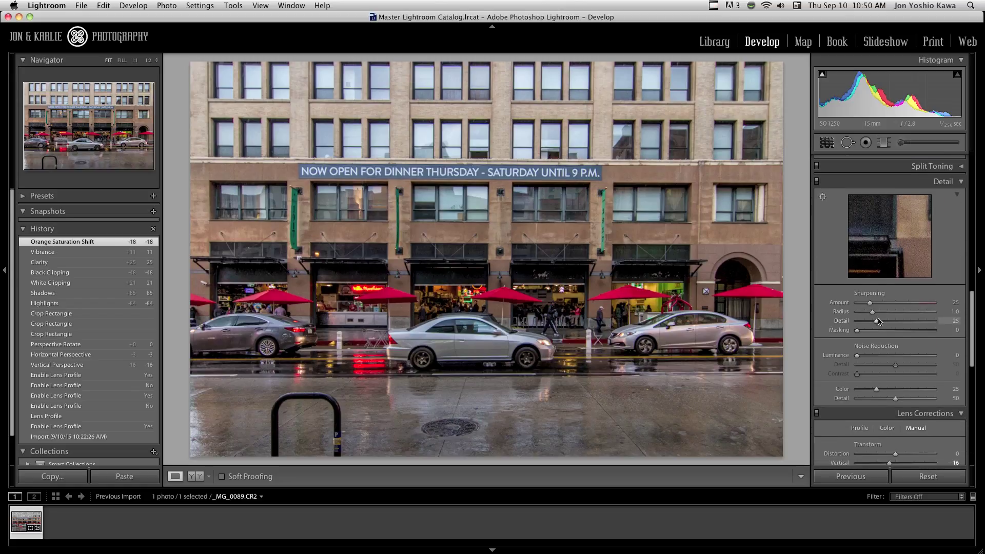
pyautogui.moveTo(871, 306); pyautogui.dragTo(894, 306)
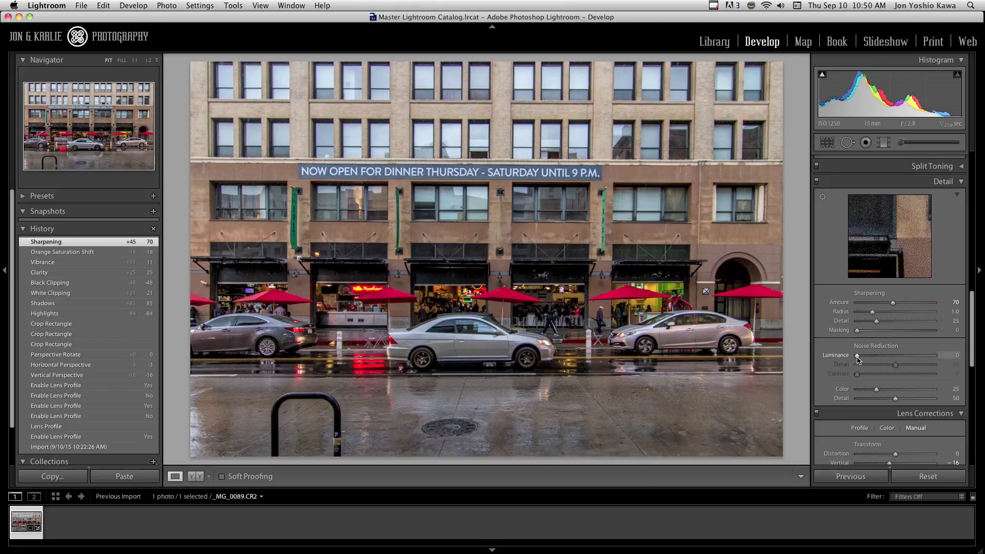
pyautogui.moveTo(856, 357); pyautogui.dragTo(880, 357)
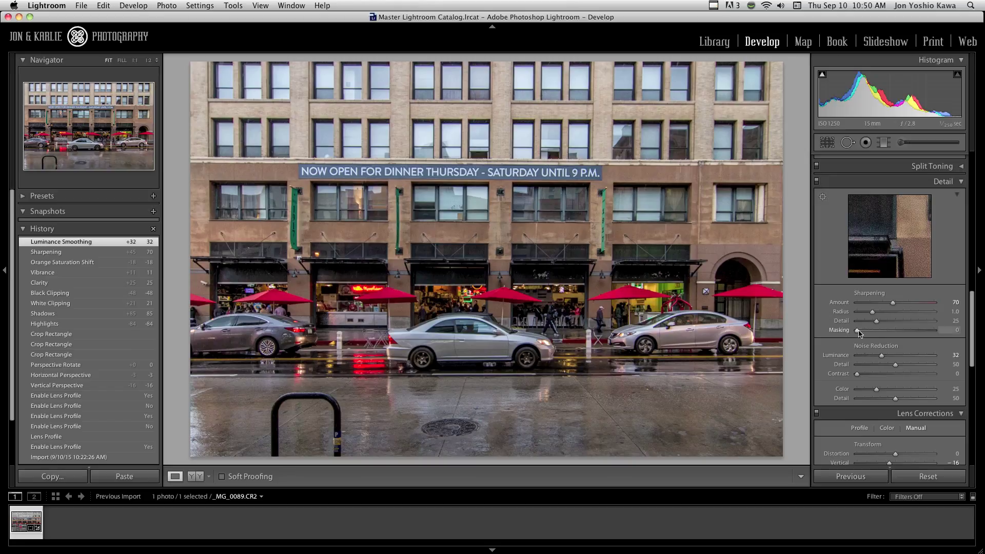
# Set sharpening Masking to 50 with the mask preview, restricting sharpening to edges.
pyautogui.press('alt')
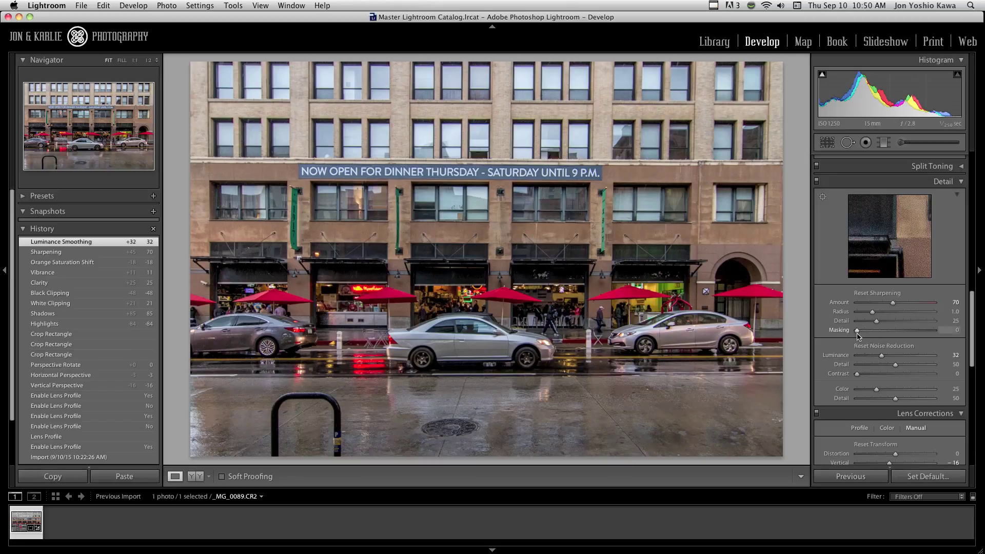
pyautogui.moveTo(856, 331); pyautogui.dragTo(860, 330)
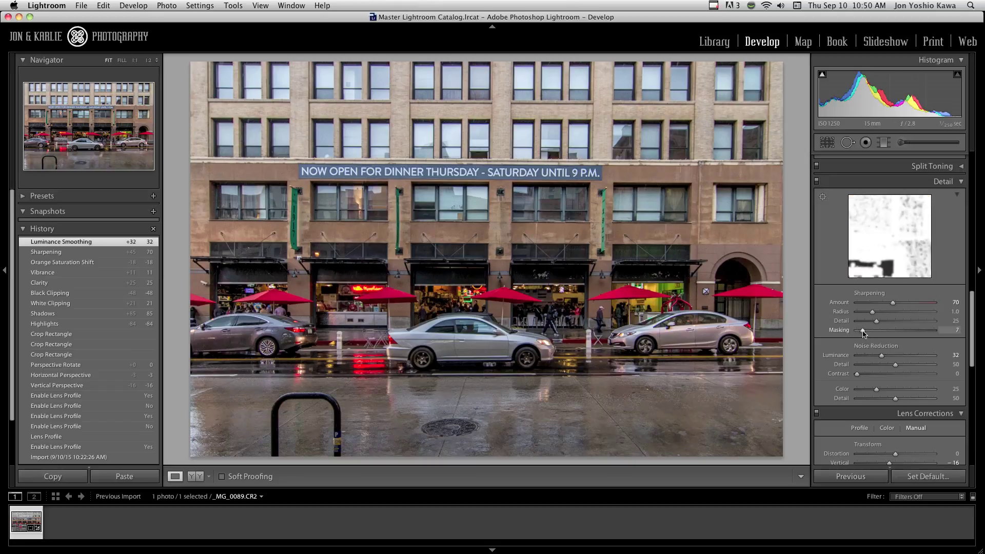
pyautogui.moveTo(863, 333); pyautogui.dragTo(896, 332)
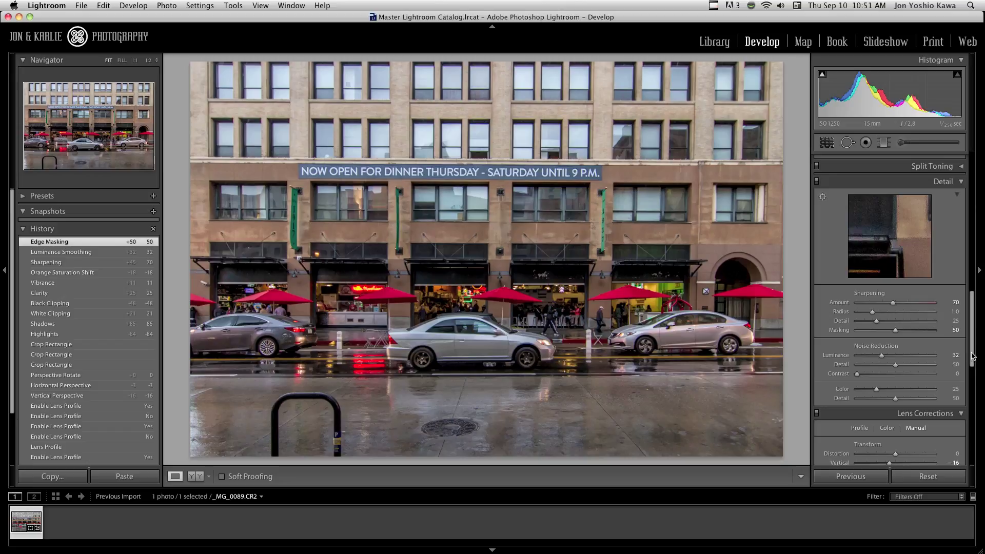
pyautogui.moveTo(973, 356); pyautogui.dragTo(976, 198)
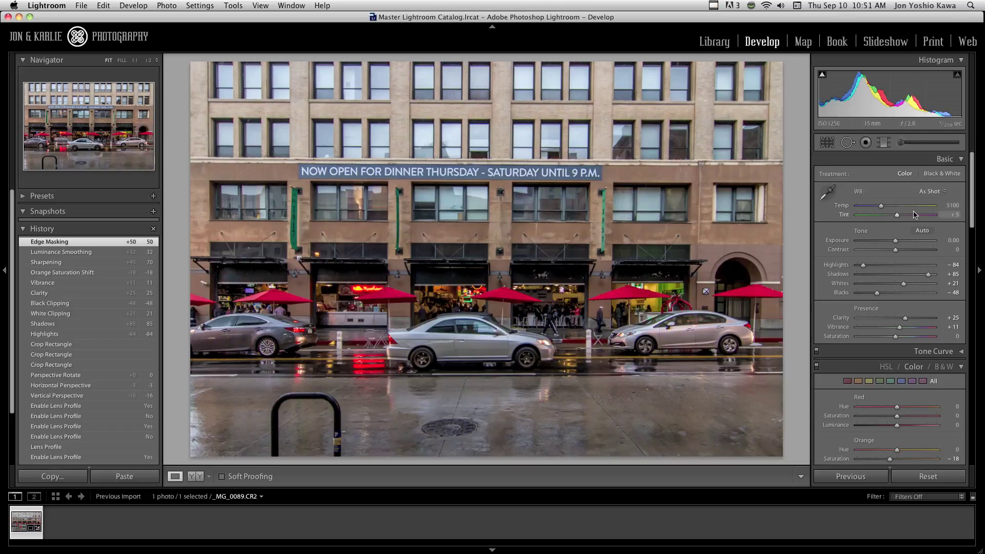
# Add a straight graduated filter over the upper building with Exposure -1.02 and Sharpness 52.
pyautogui.click(883, 142)
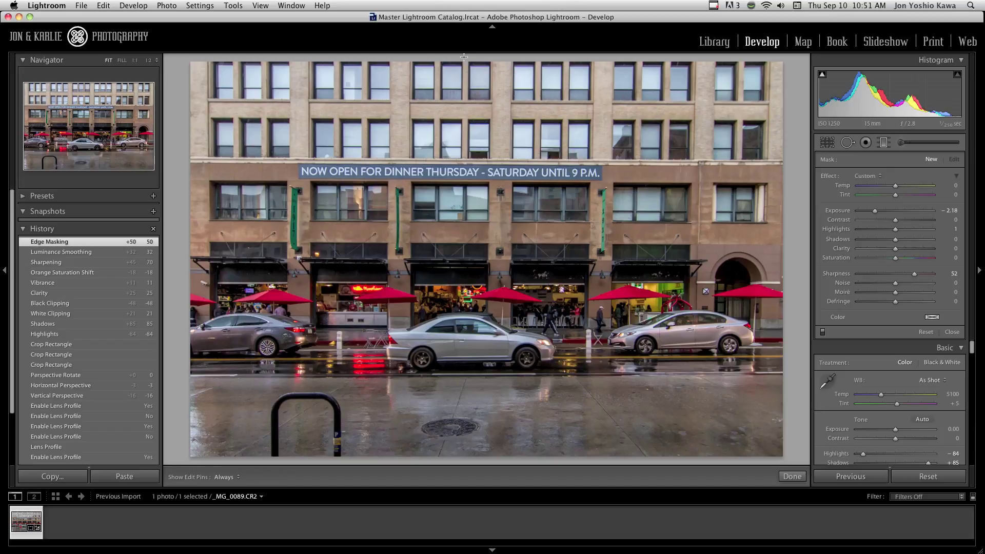
pyautogui.press('shift')
pyautogui.moveTo(463, 122); pyautogui.dragTo(472, 224)
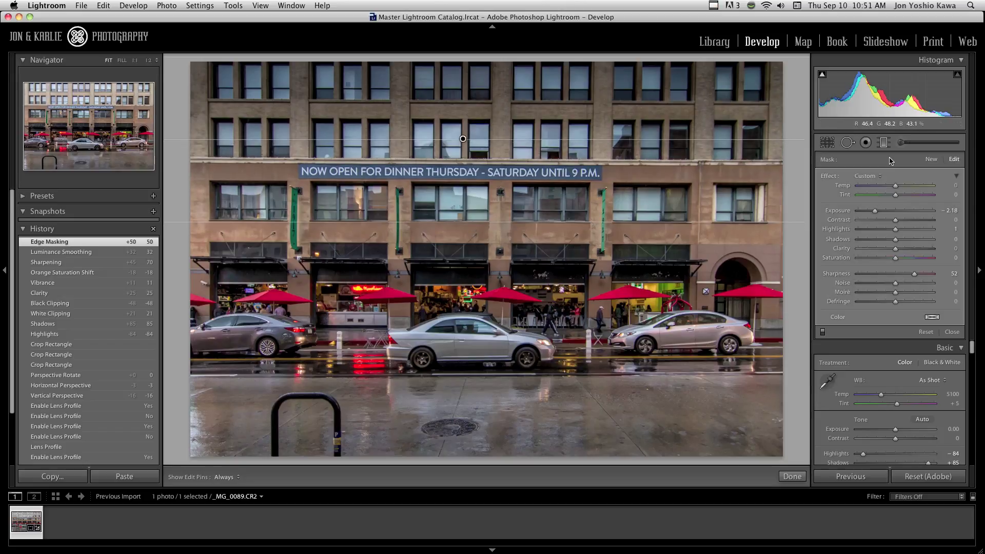
pyautogui.moveTo(876, 215); pyautogui.dragTo(887, 215)
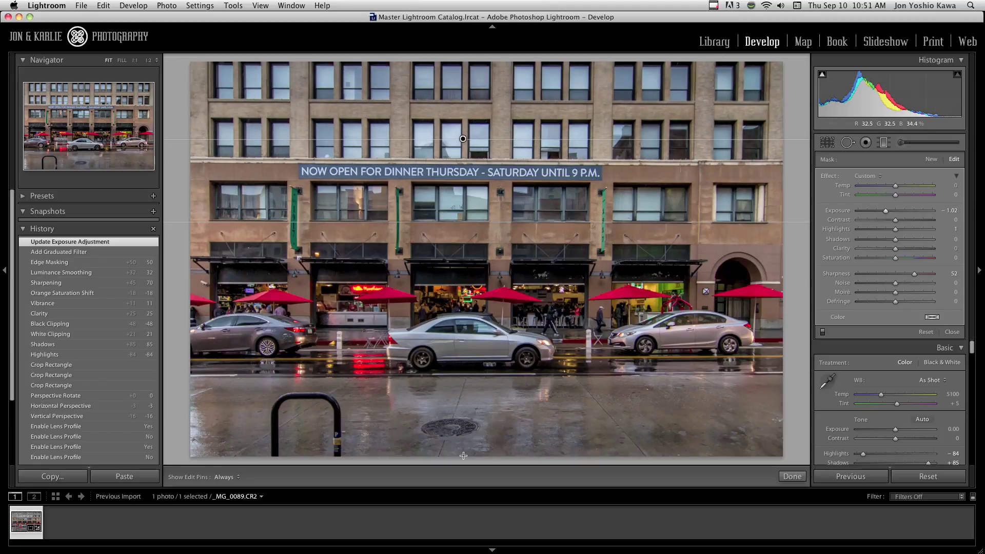
# Add a level graduated filter rising from the bottom over the wet pavement at -0.25 exposure.
pyautogui.press('shift')
pyautogui.moveTo(463, 456); pyautogui.dragTo(483, 300)
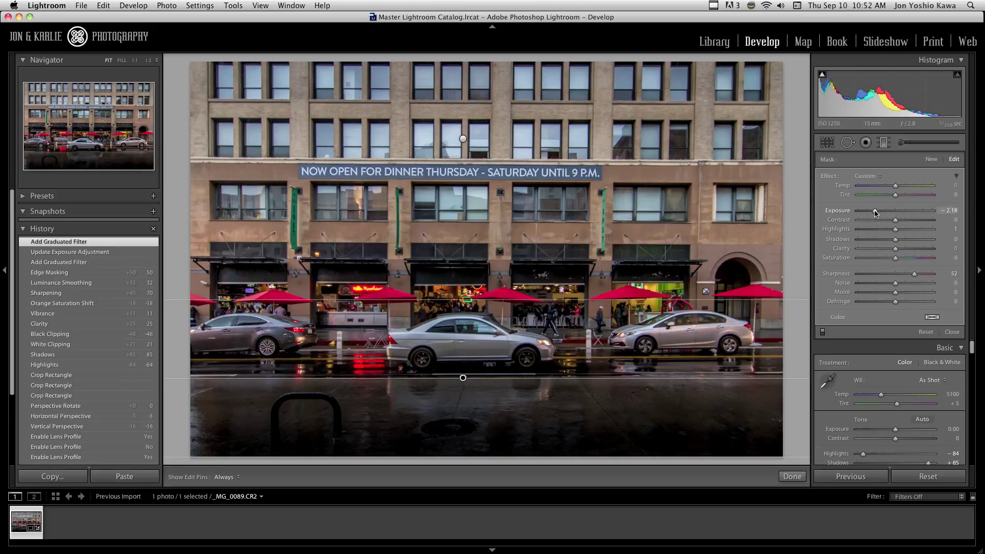
pyautogui.moveTo(874, 214); pyautogui.dragTo(893, 214)
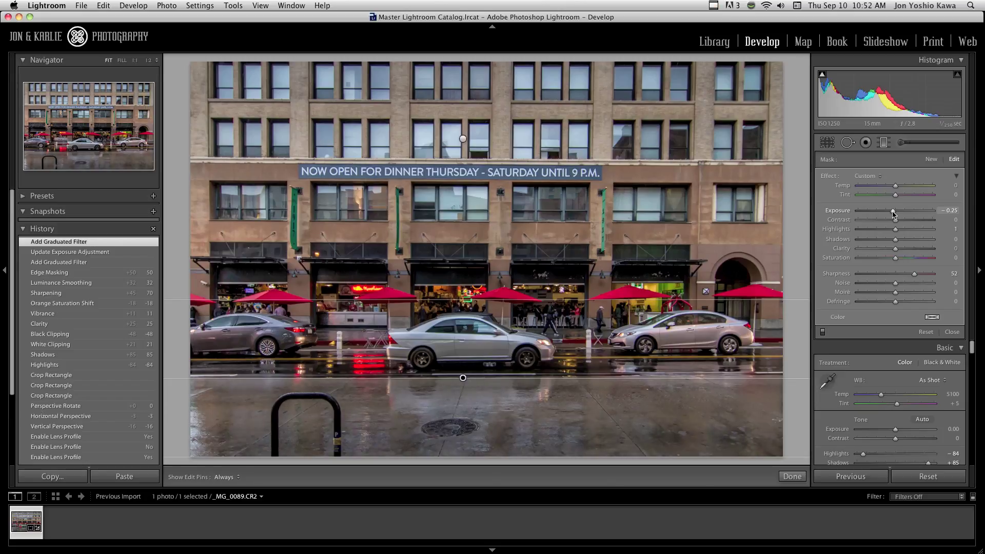
pyautogui.moveTo(893, 214); pyautogui.dragTo(893, 214)
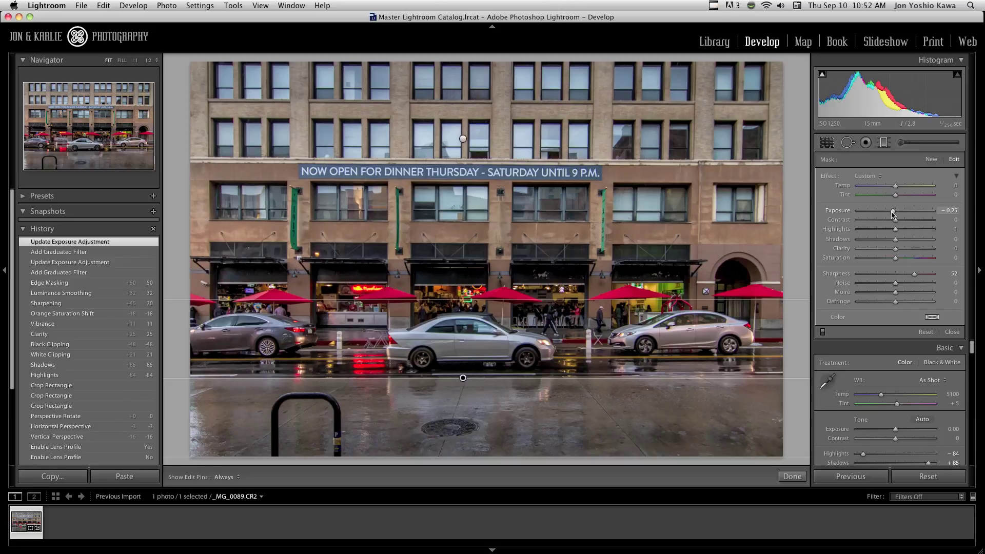
# Compare the before and after views, then close the Graduated Filter tool keeping both filters.
pyautogui.press('\\')
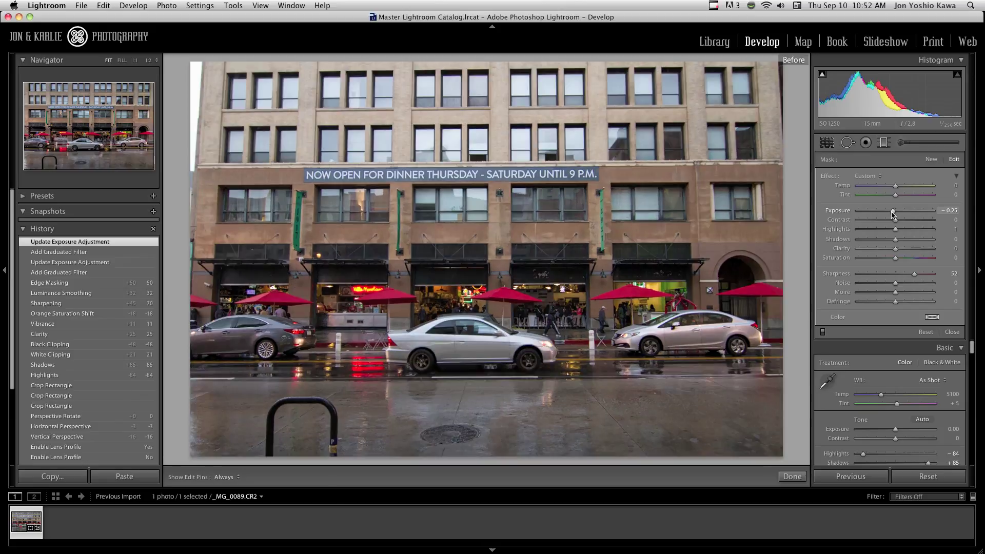
pyautogui.press('\\')
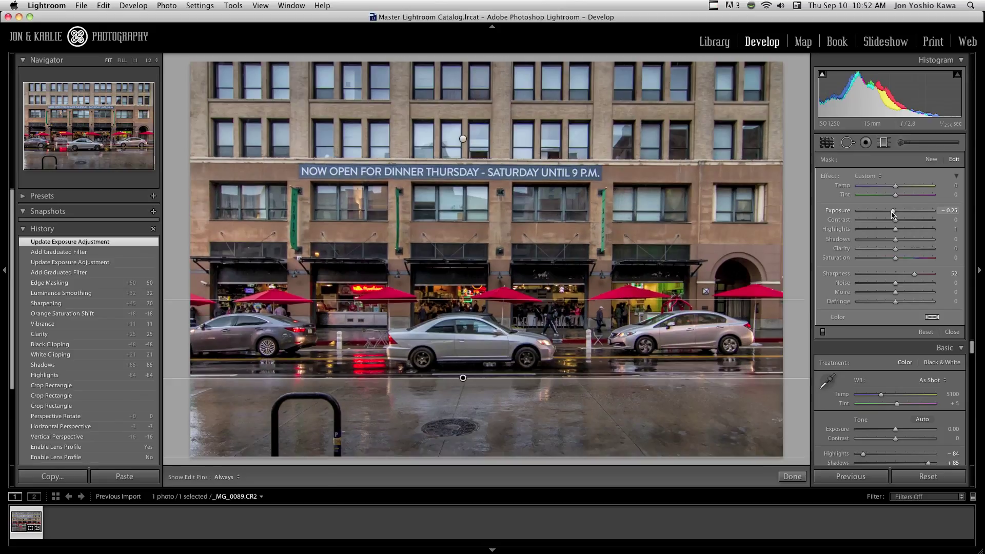
pyautogui.press('\\')
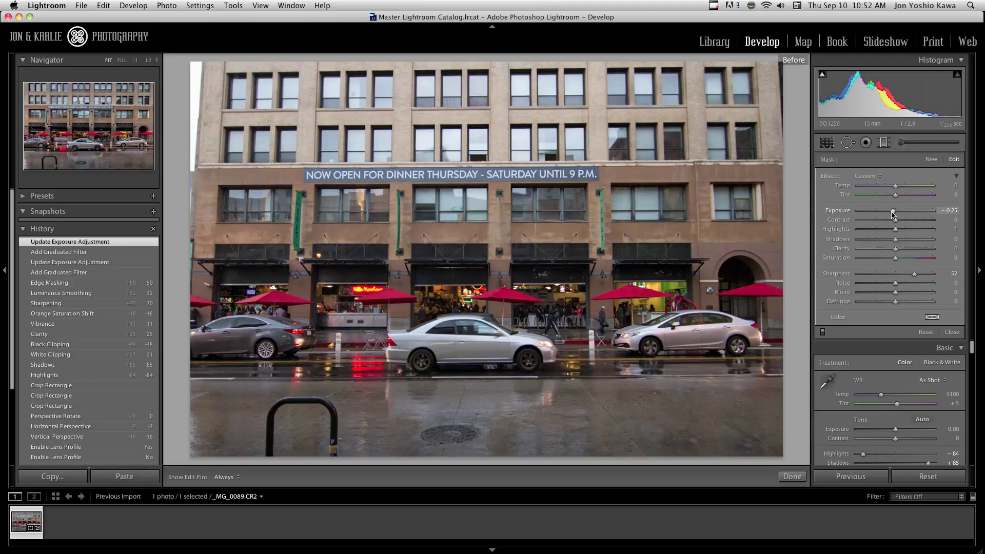
pyautogui.press('\\')
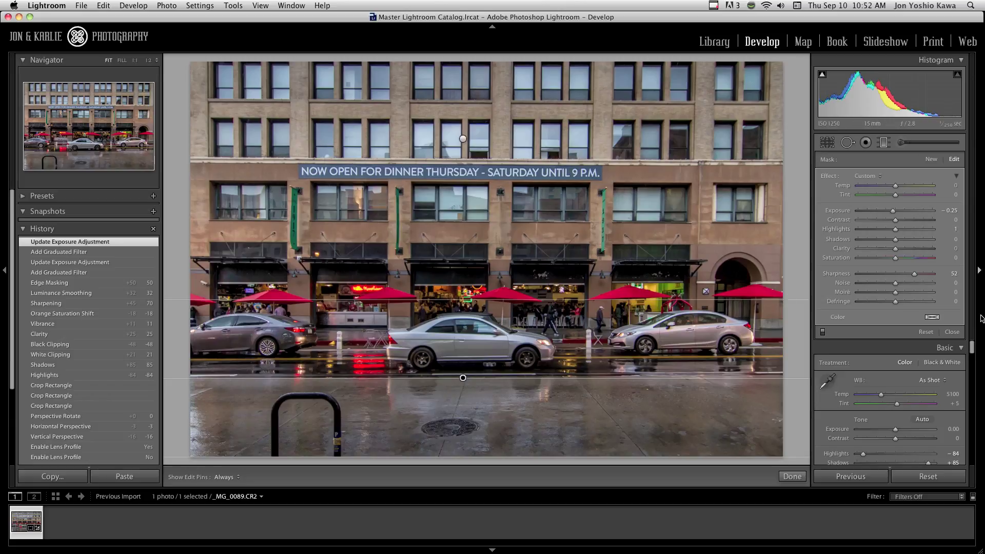
pyautogui.click(885, 144)
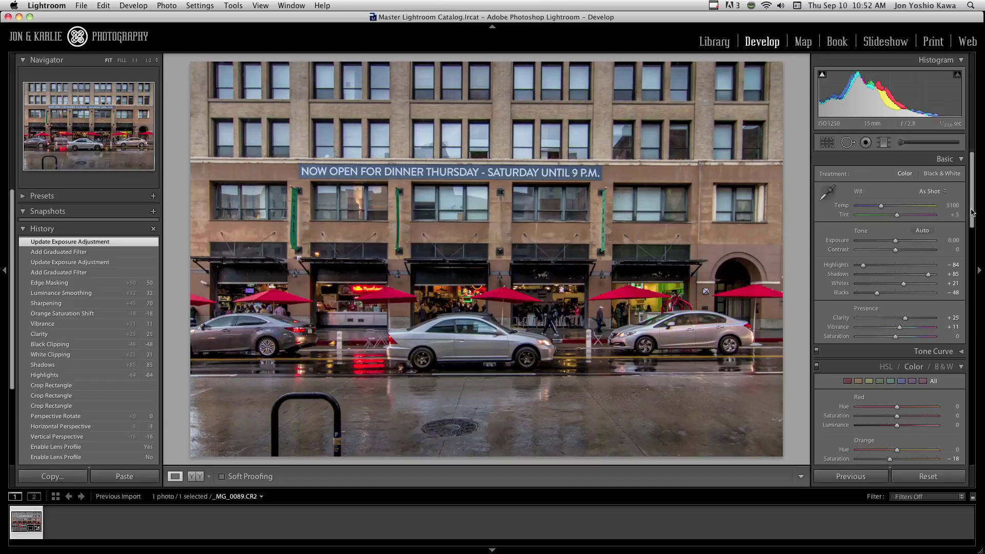
# Set Post-Crop Vignetting Amount to -15 to darken the corners and compare with the earlier look.
pyautogui.moveTo(971, 212); pyautogui.dragTo(981, 401)
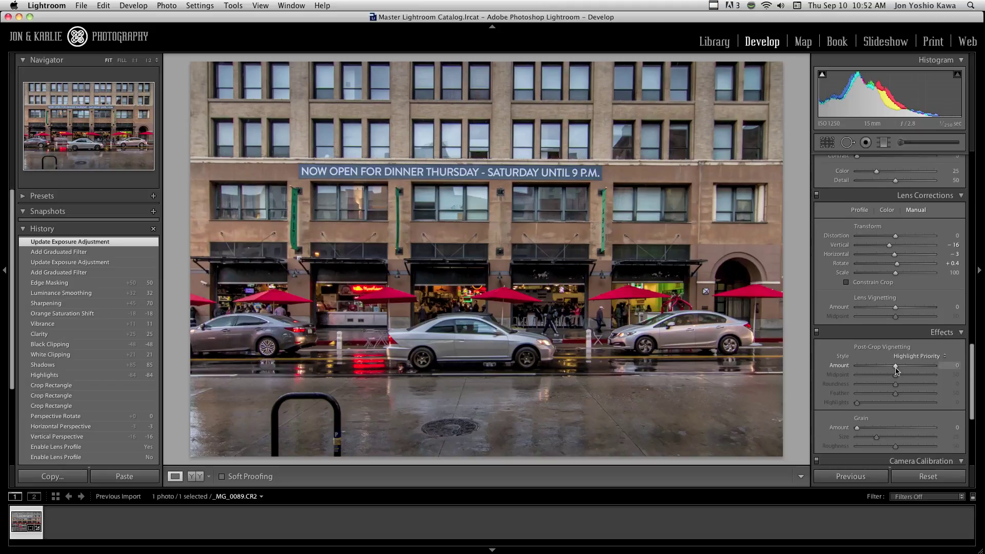
pyautogui.moveTo(896, 369); pyautogui.dragTo(890, 369)
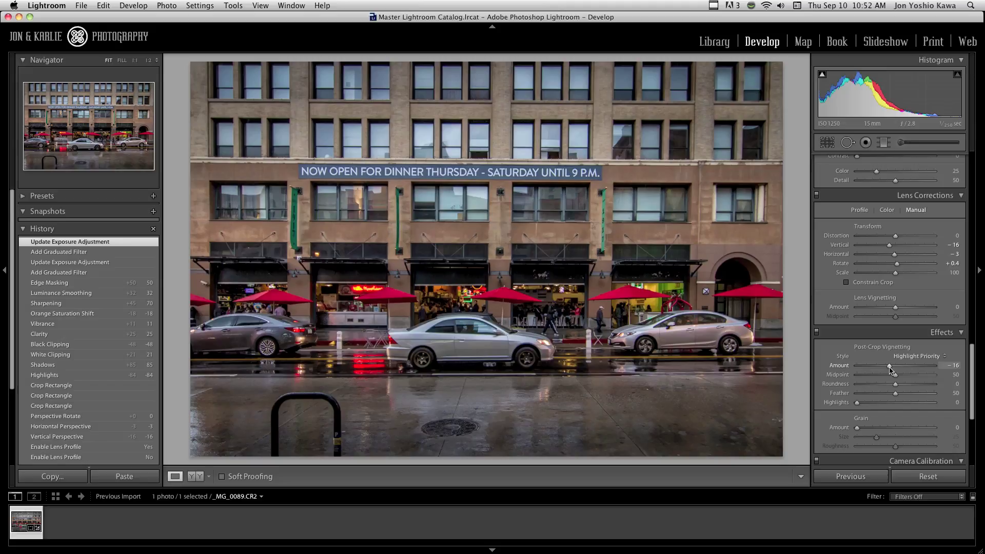
pyautogui.moveTo(890, 369); pyautogui.dragTo(891, 369)
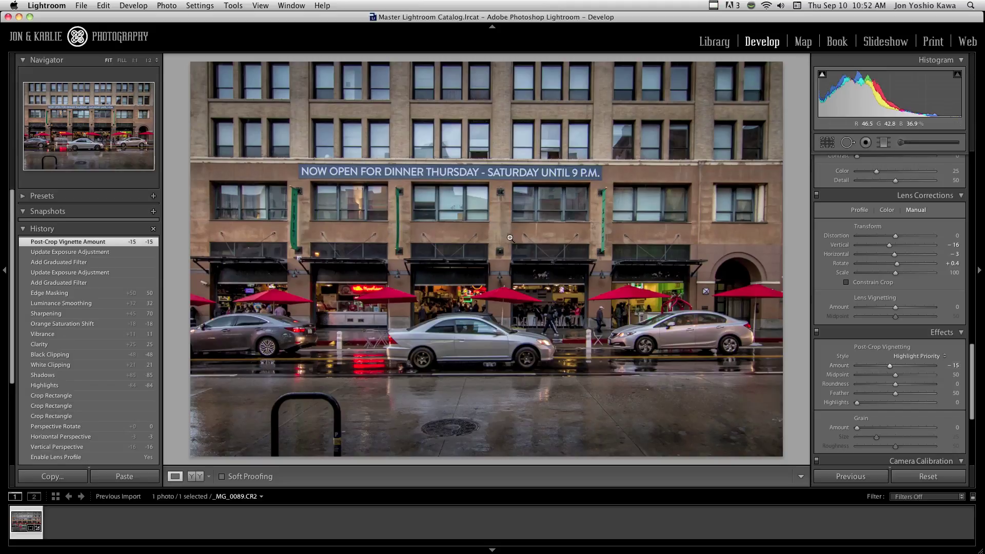
pyautogui.press('\\')
pyautogui.press('\\')
pyautogui.click(86, 6)
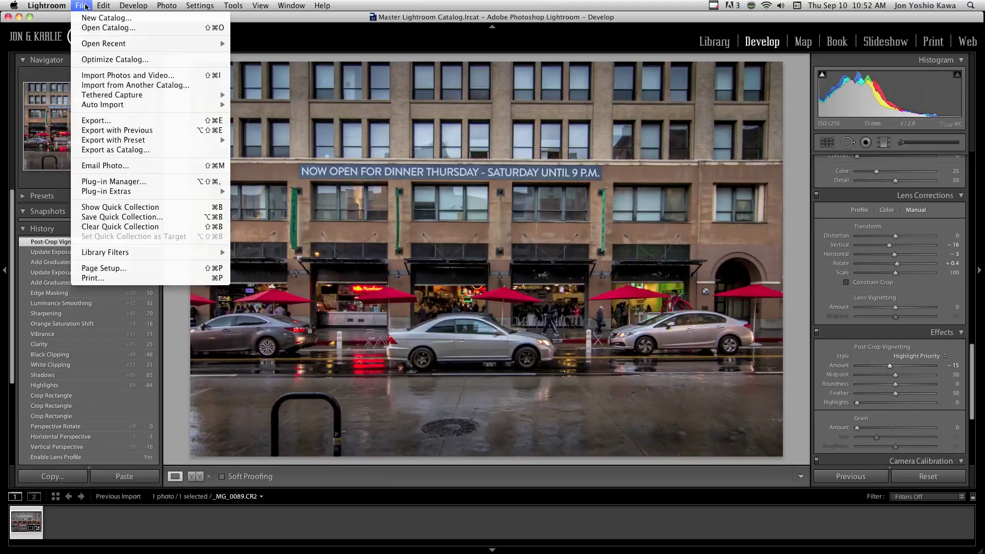
# Export the photo to the Desktop as a 2048-pixel sRGB JPEG, quality 100, Landscape Final watermark.
pyautogui.click(96, 122)
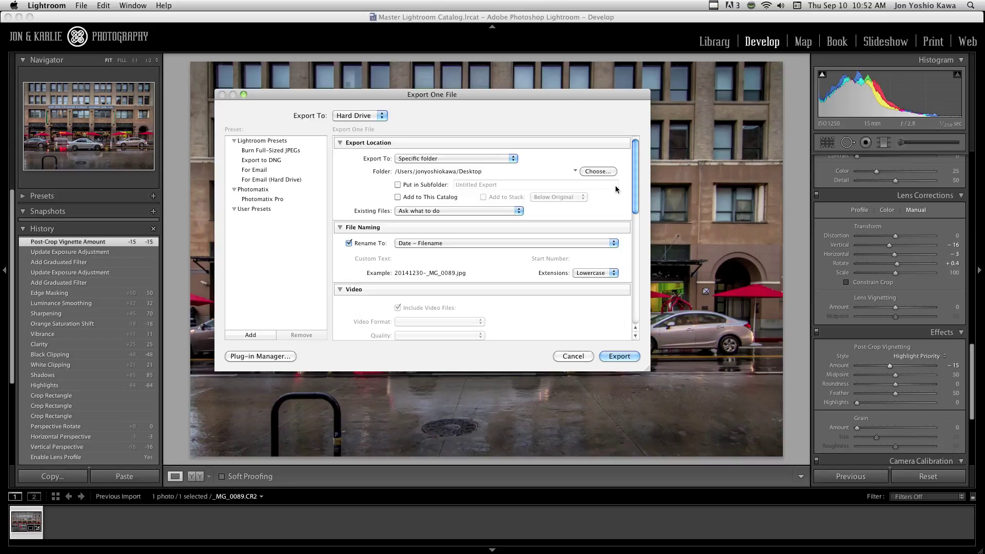
pyautogui.moveTo(636, 194); pyautogui.dragTo(636, 279)
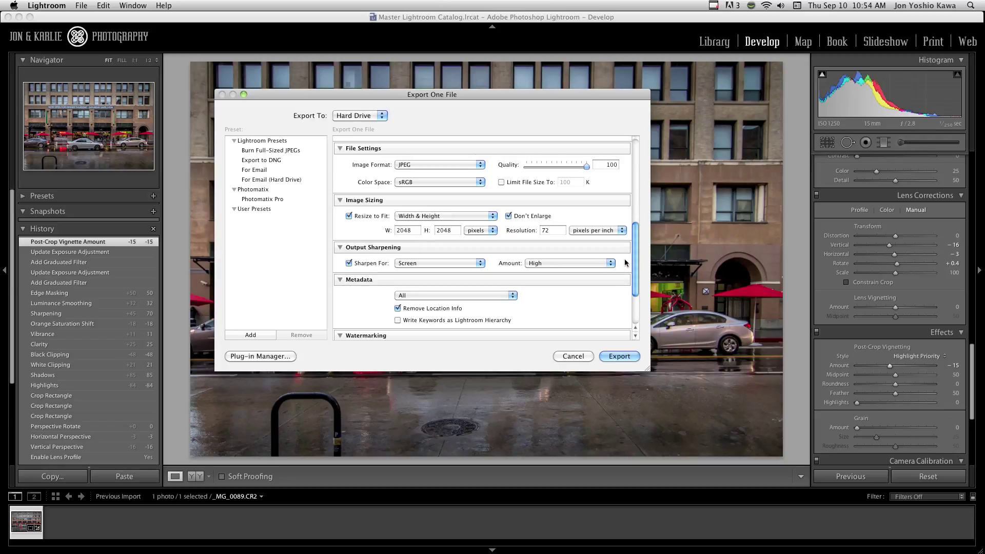
pyautogui.moveTo(635, 257); pyautogui.dragTo(634, 271)
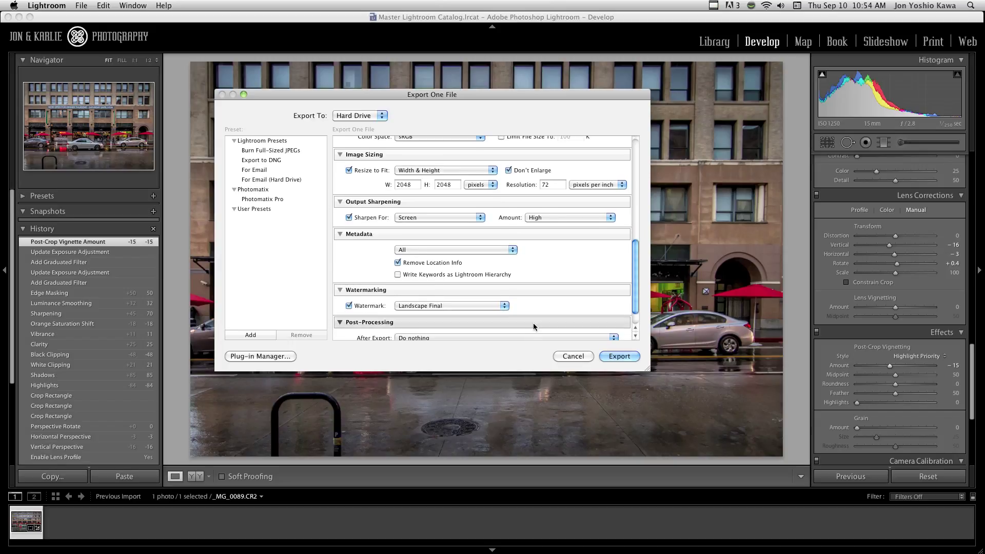
pyautogui.click(620, 356)
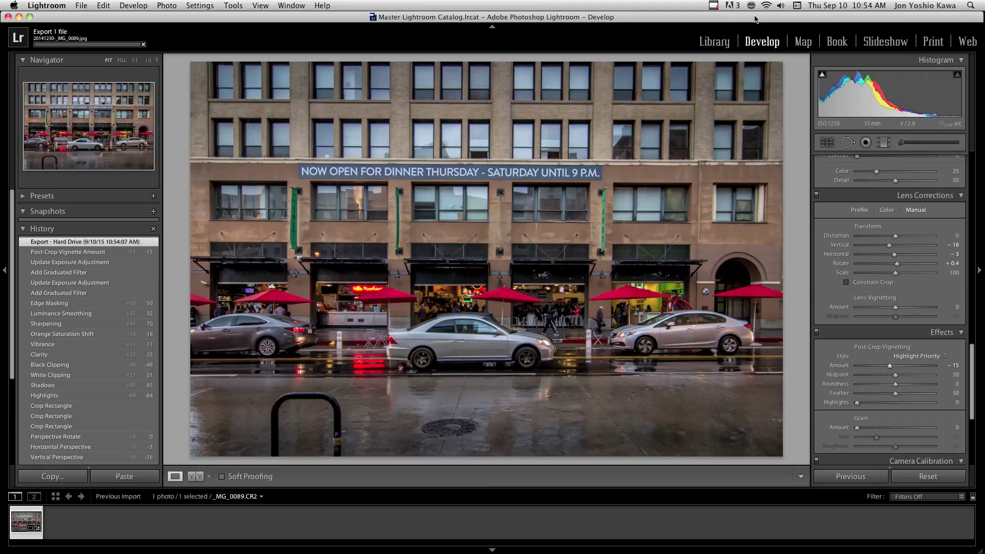
pyautogui.moveTo(754, 19); pyautogui.dragTo(603, 49)
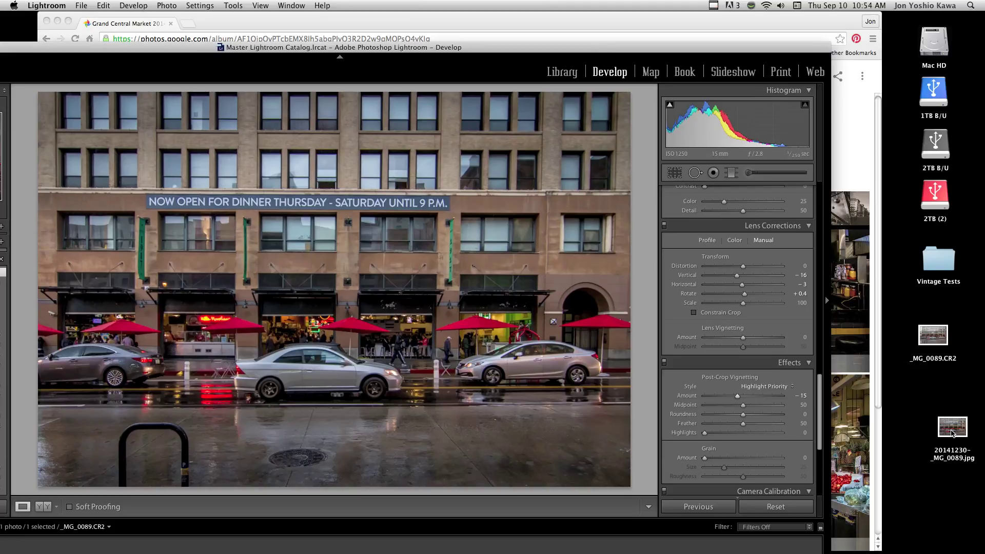
# Try opening the exported JPEG, dismiss the empty-file alert, and move Lightroom aside to reveal the desktop files.
pyautogui.doubleClick(951, 427)
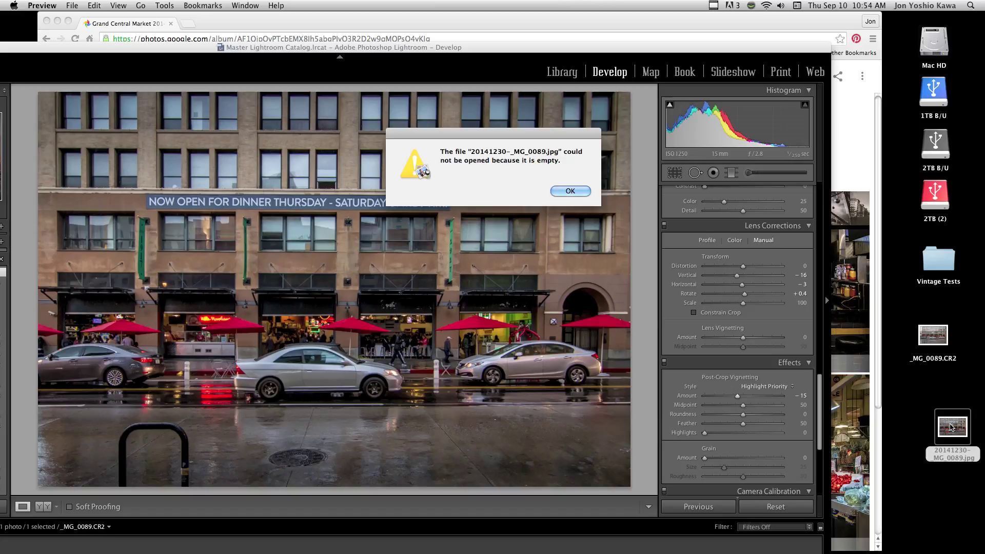
pyautogui.click(576, 192)
pyautogui.moveTo(429, 49); pyautogui.dragTo(602, 36)
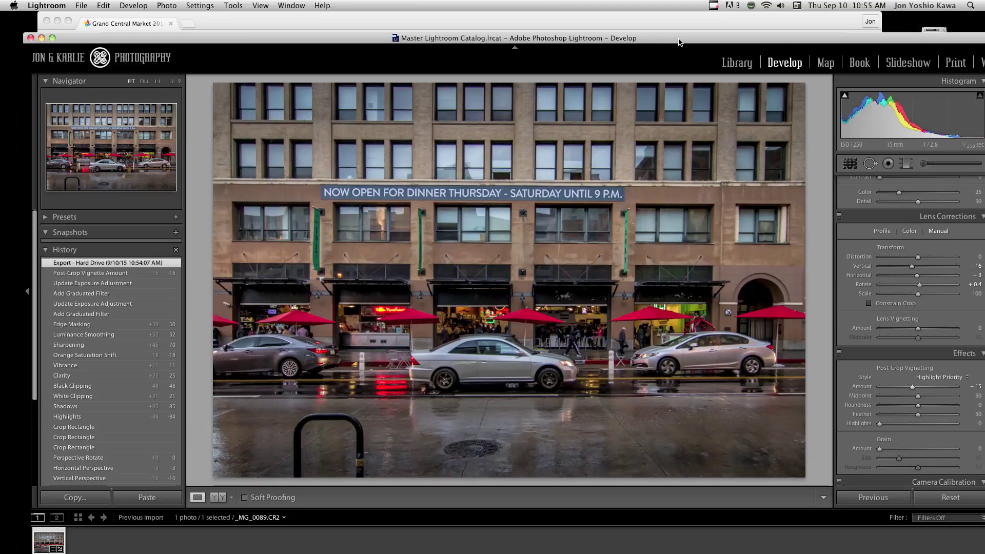
pyautogui.moveTo(678, 42); pyautogui.dragTo(545, 48)
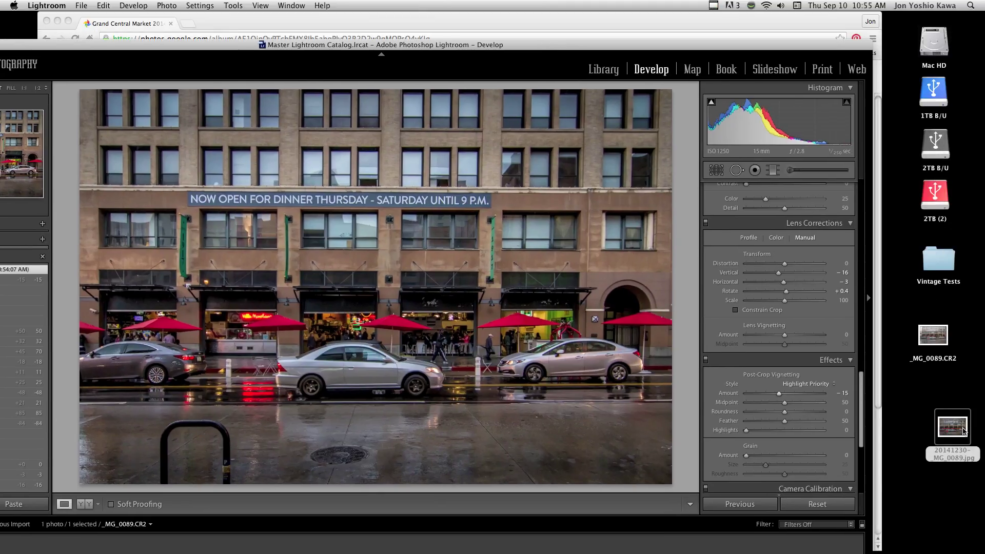
# Open 20141230-_MG_0089.jpg in Preview and zoom out to view the whole watermarked photo.
pyautogui.doubleClick(963, 430)
pyautogui.moveTo(279, 30); pyautogui.dragTo(314, 29)
pyautogui.click(115, 30)
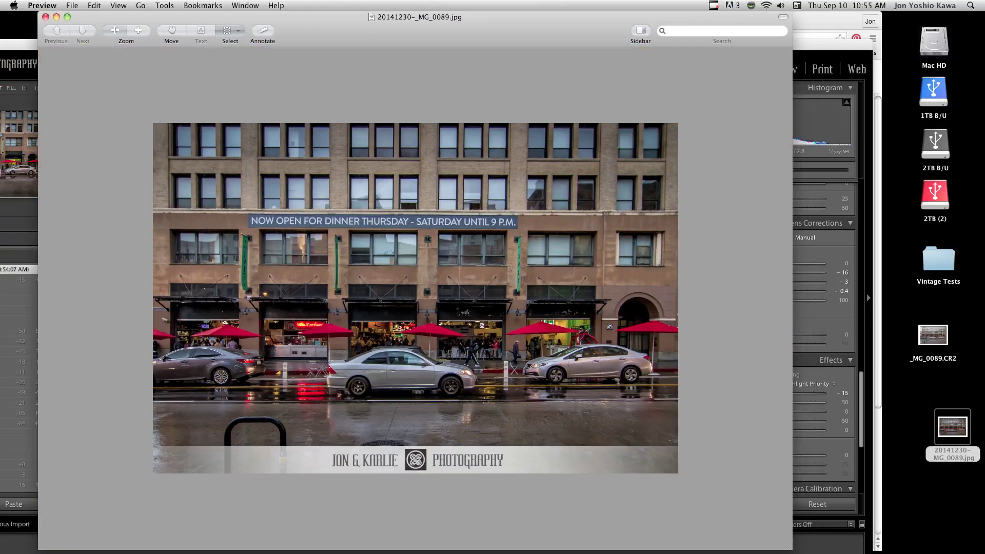